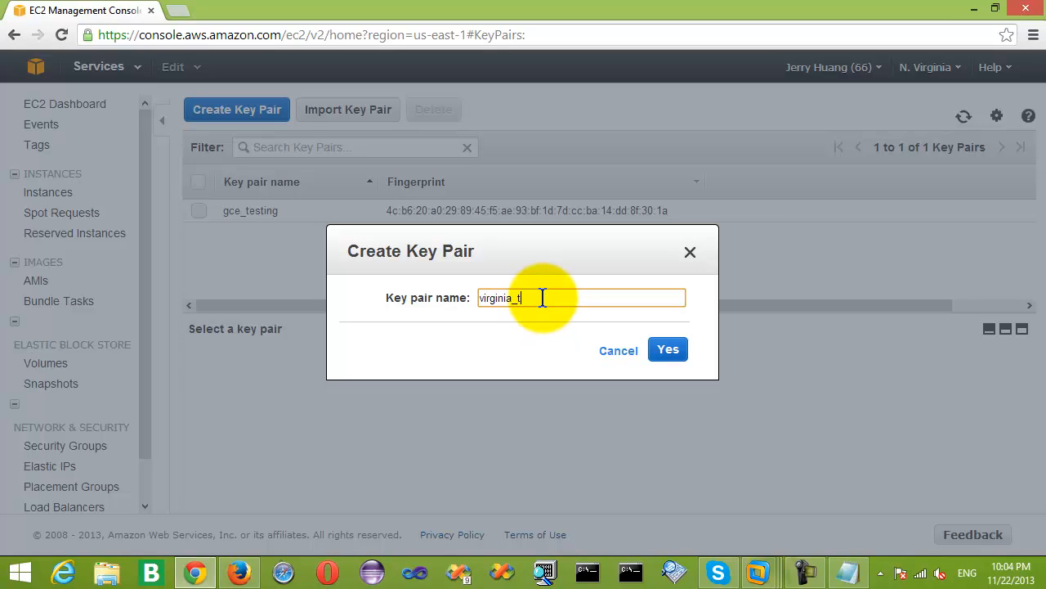
Create the virginia_testing key pair, downloading its .pem file.
click(669, 351)
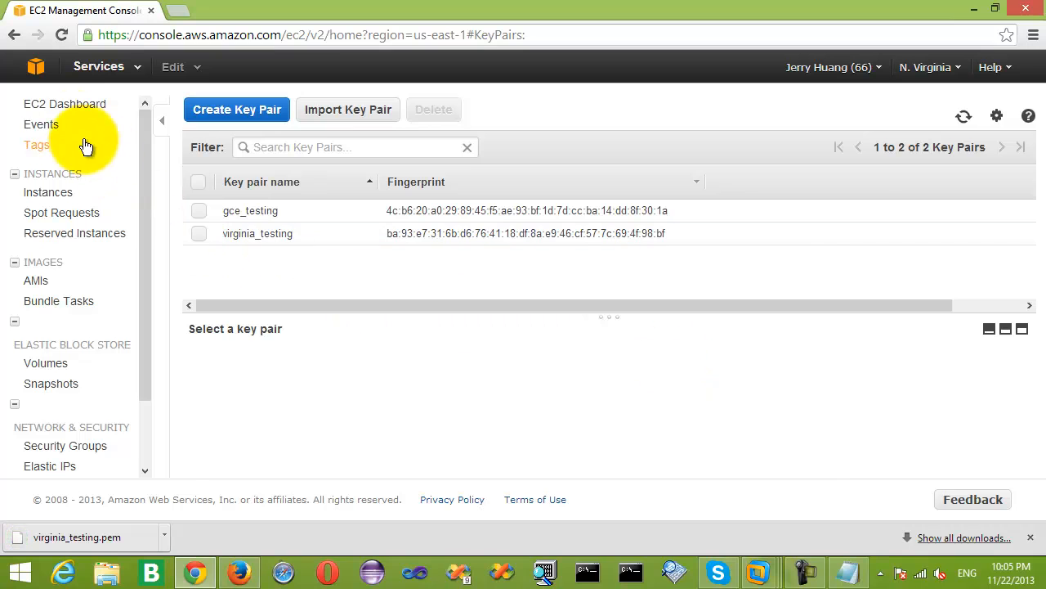
click(72, 108)
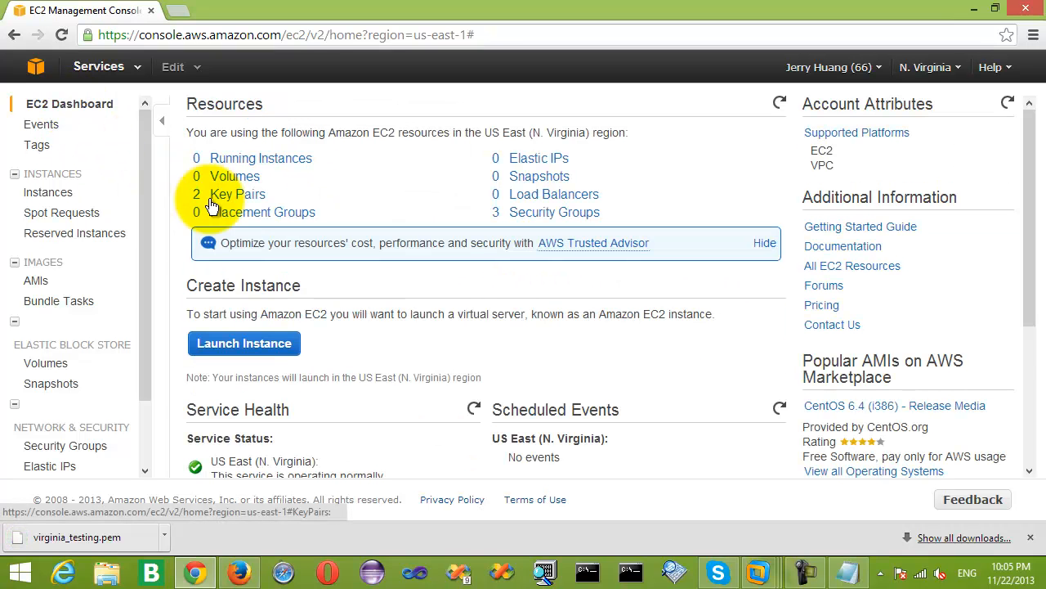
click(541, 210)
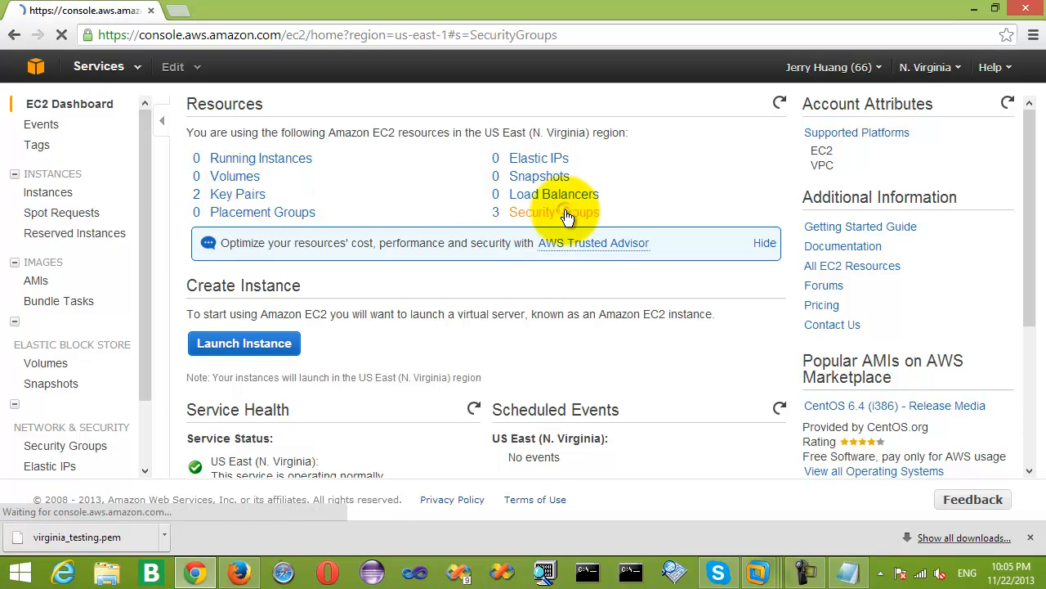
drag(1021, 362, 1024, 420)
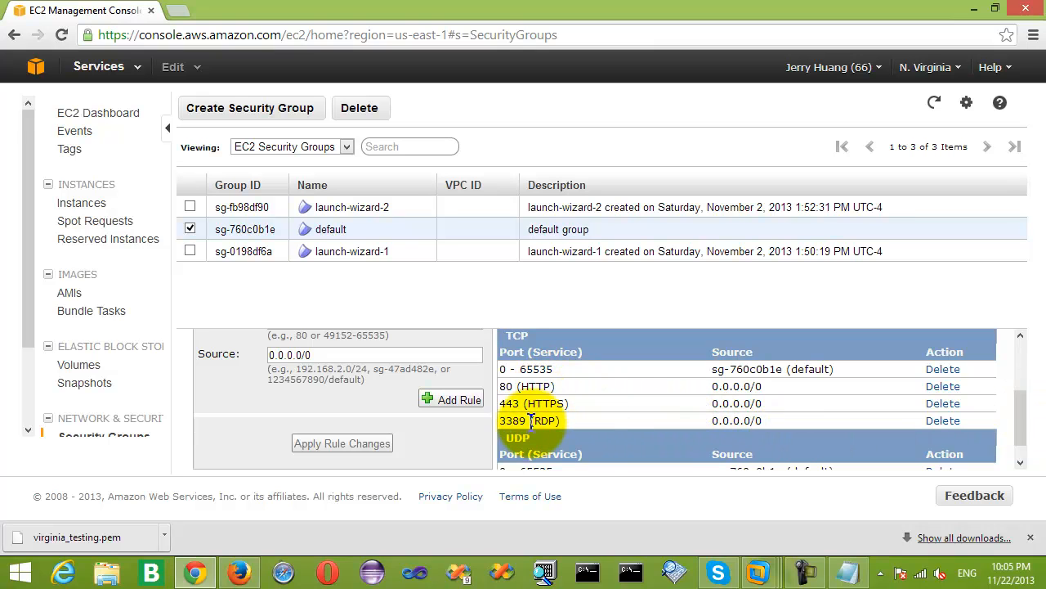
drag(1018, 401, 1025, 363)
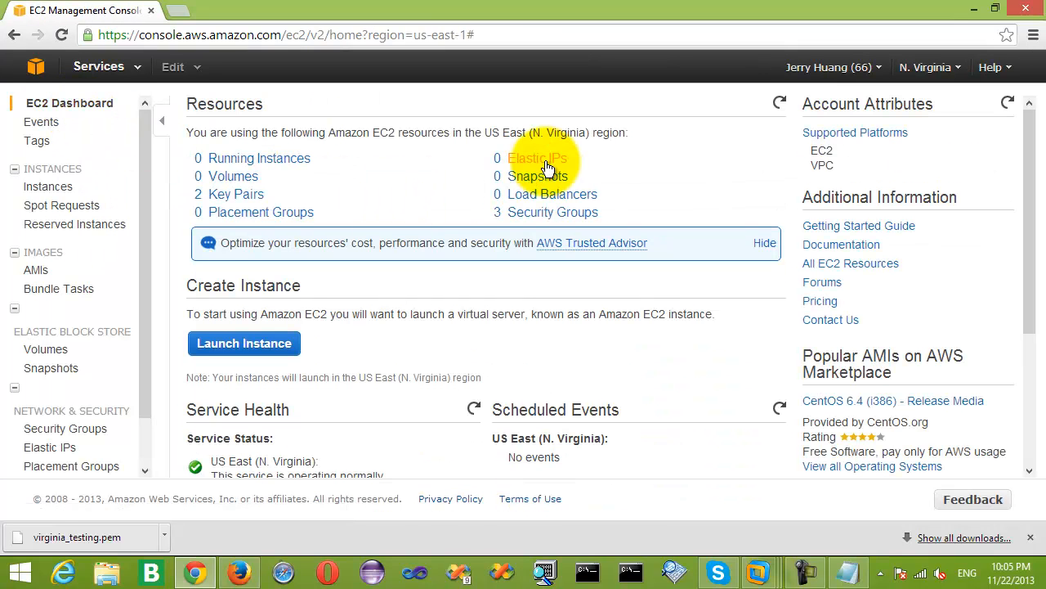
Allocate EC2 Elastic IP 54.204.47.46 from the Elastic IPs page.
click(546, 165)
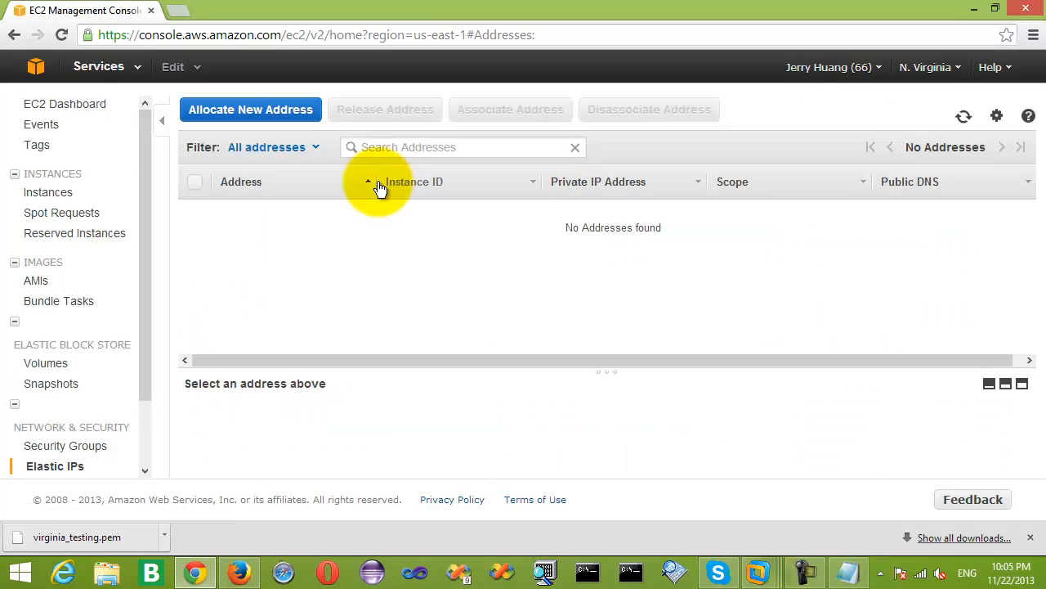
click(252, 110)
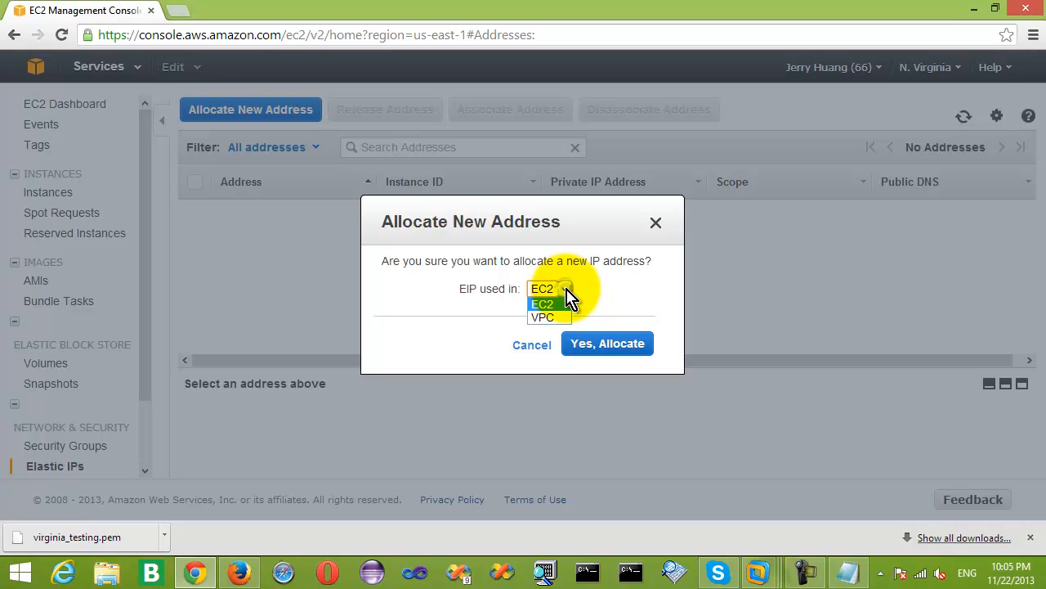
click(609, 344)
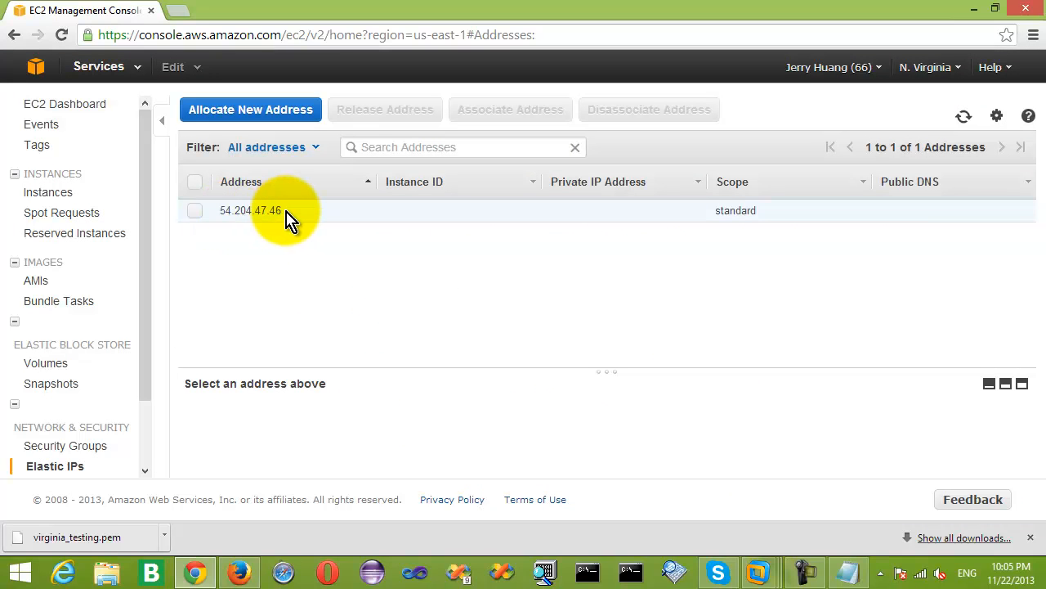
click(73, 107)
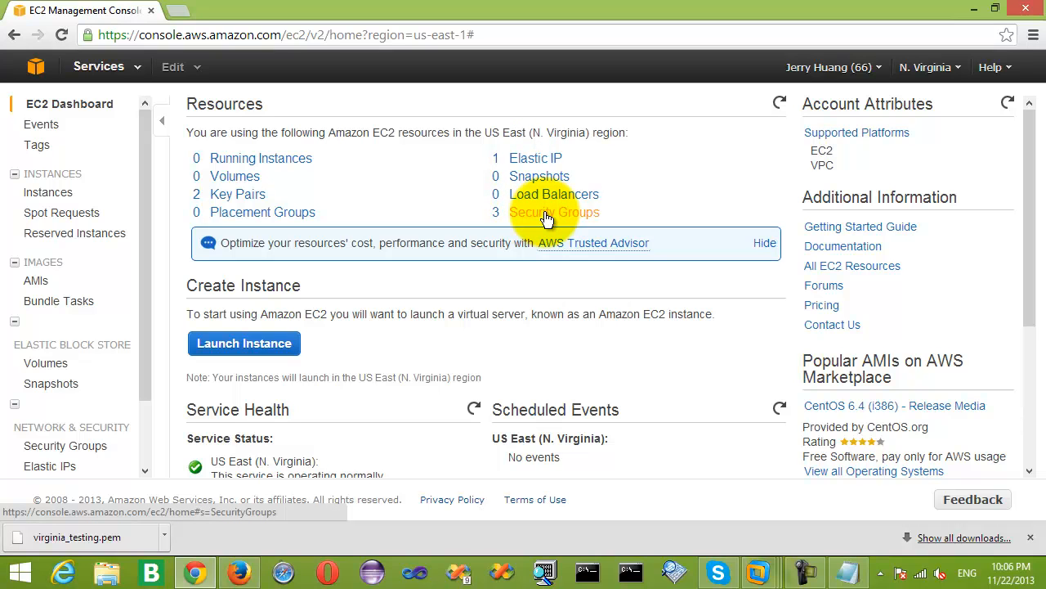
Start a new instance launch and filter Community AMIs to Windows 64-bit images.
click(254, 350)
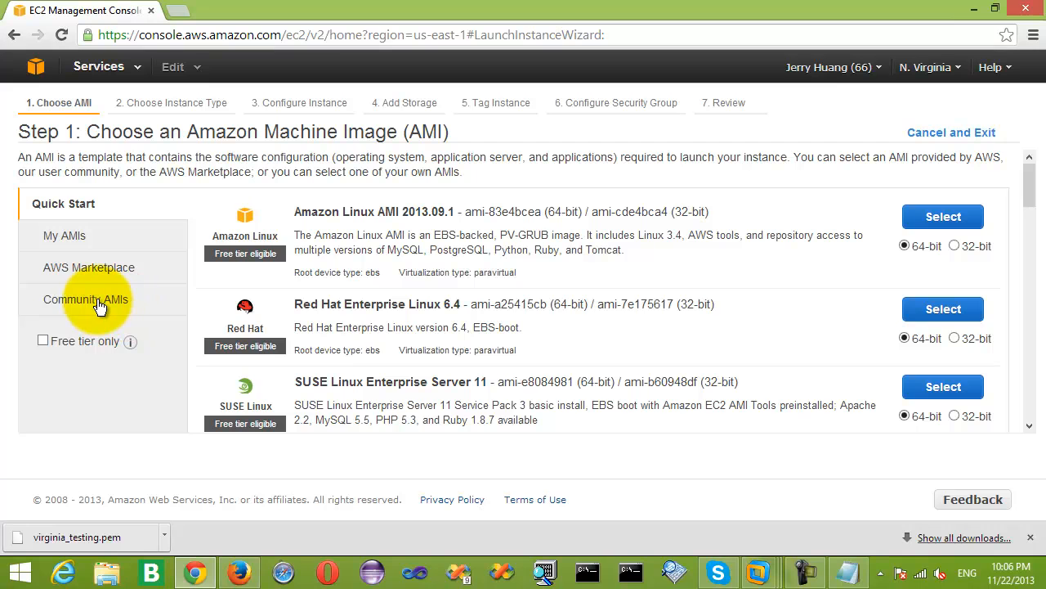
click(98, 306)
scroll(112, 413, down, 5)
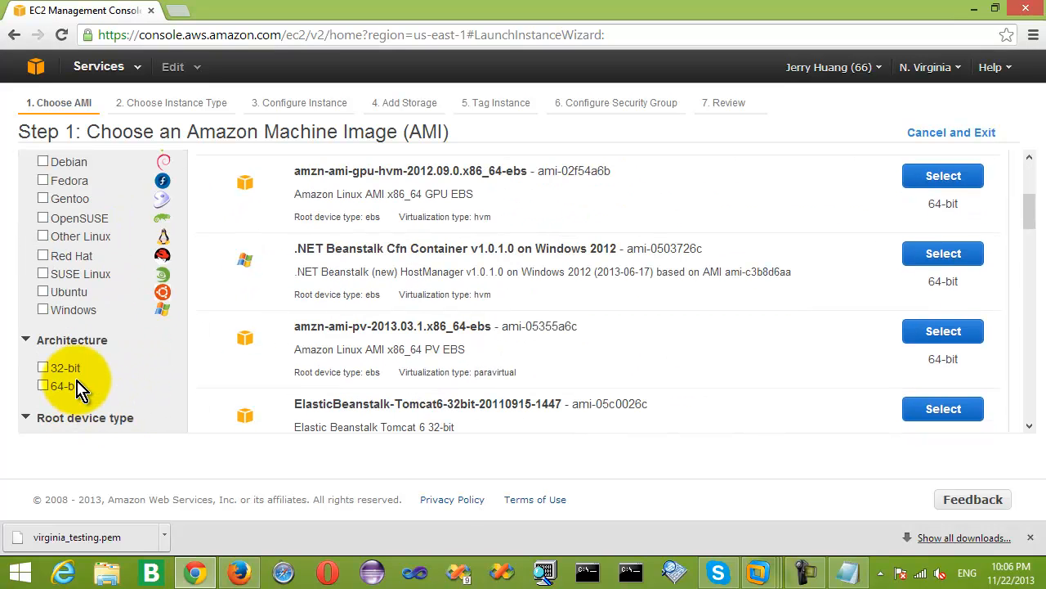
click(44, 310)
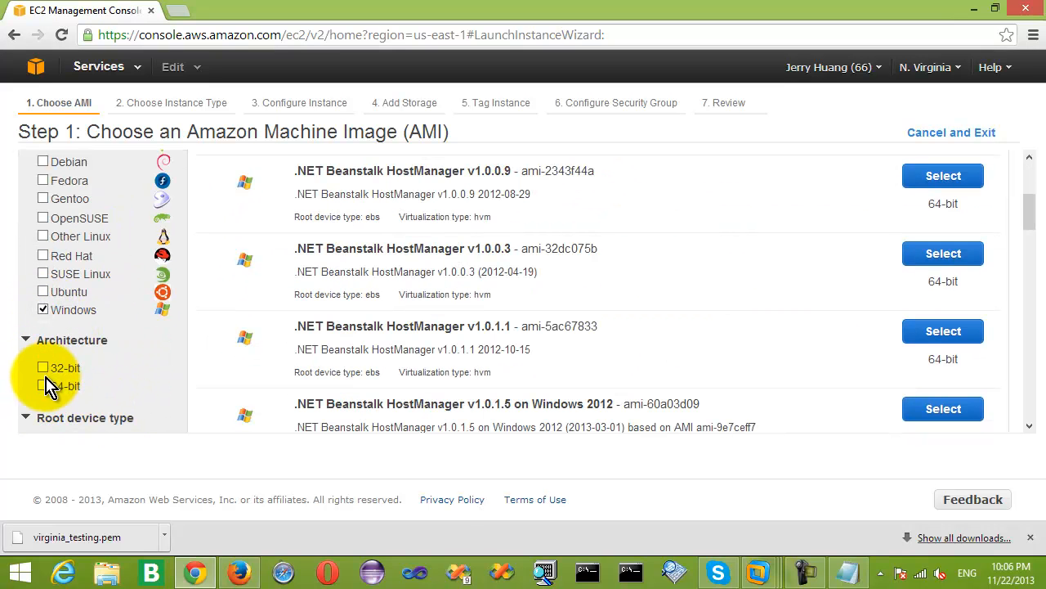
click(46, 387)
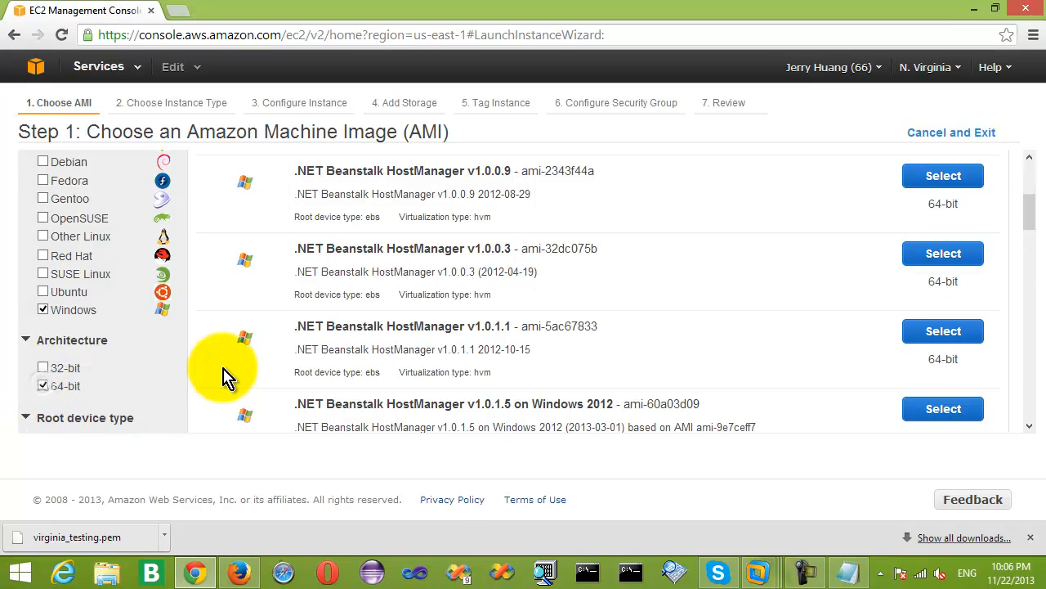
scroll(573, 234, up, 3)
Search 'windows 2008 r2 english base amazon' and select the 2013.11.13 Windows Server 2008 R2 AMI.
click(257, 219)
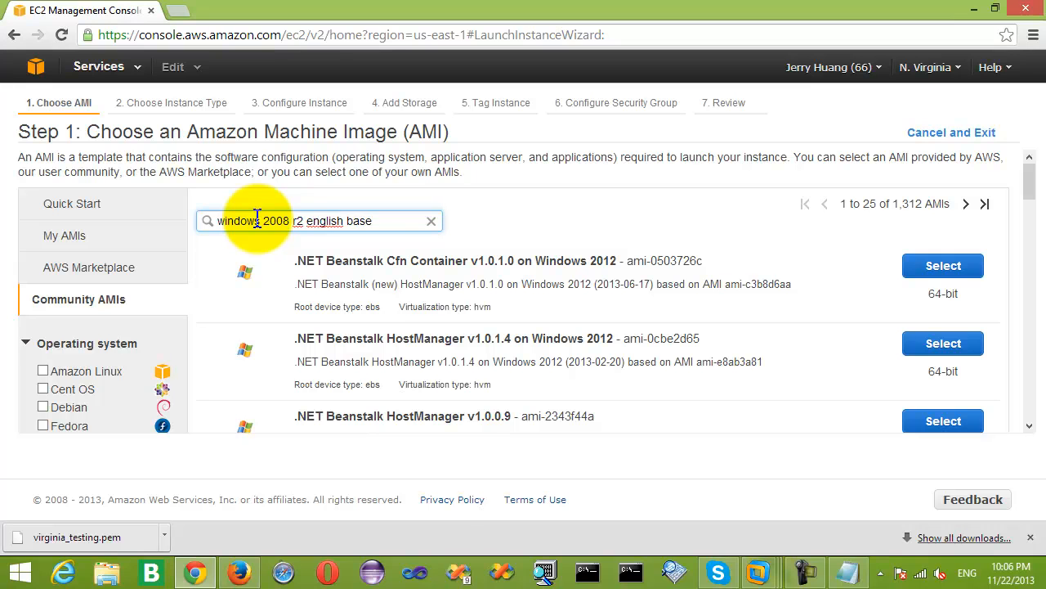
key(Return)
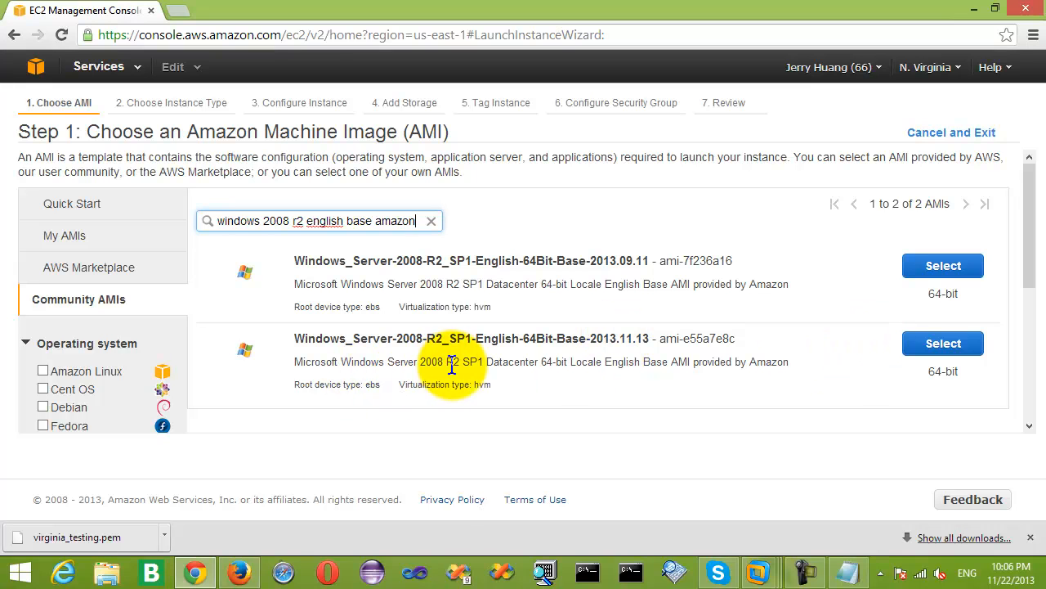
click(961, 345)
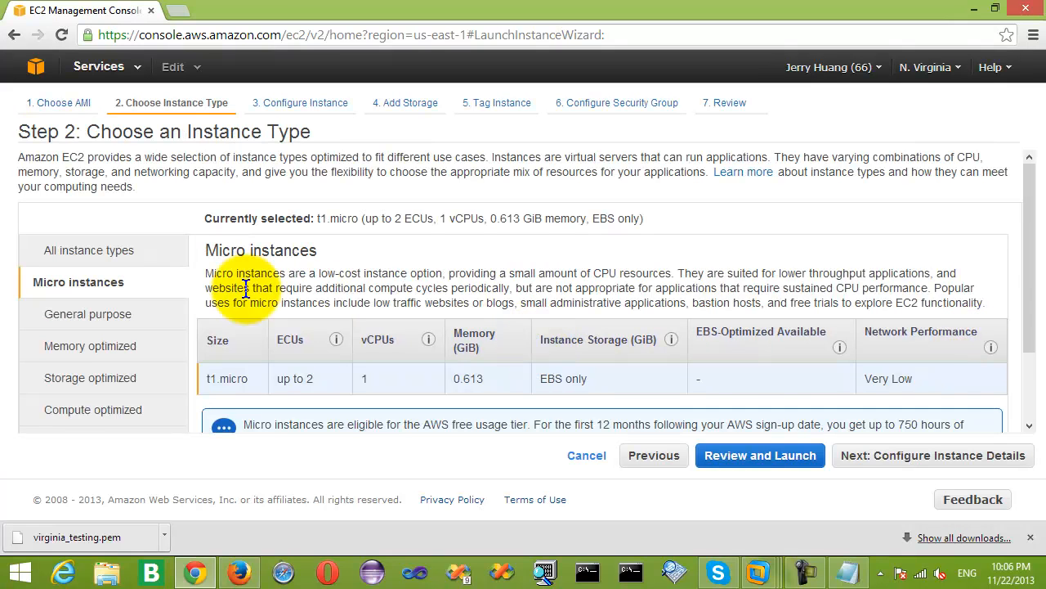
Choose the m1.small general purpose instance type and skip to the launch review.
click(89, 319)
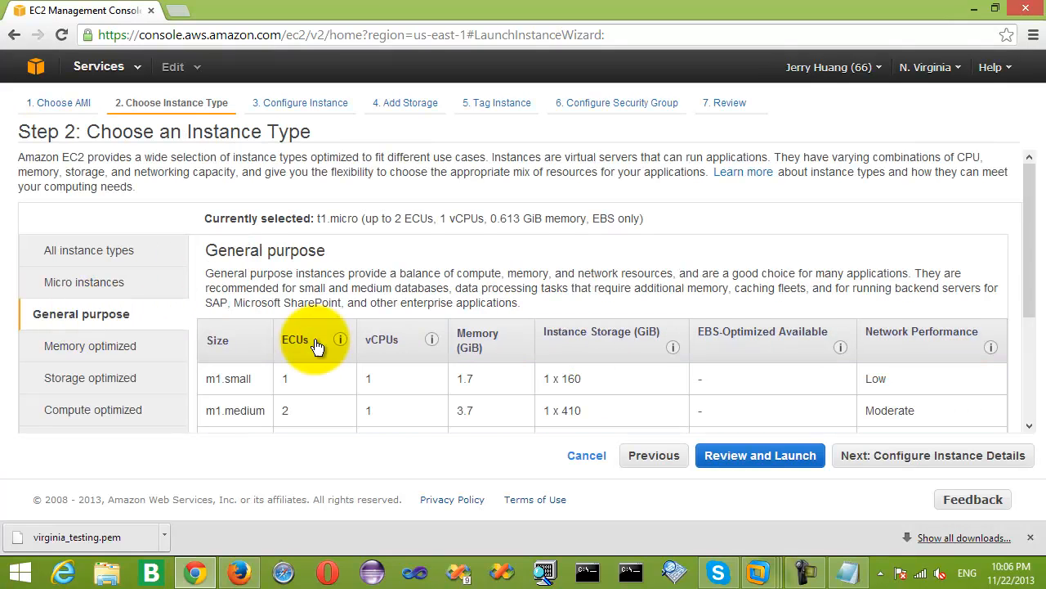
click(235, 384)
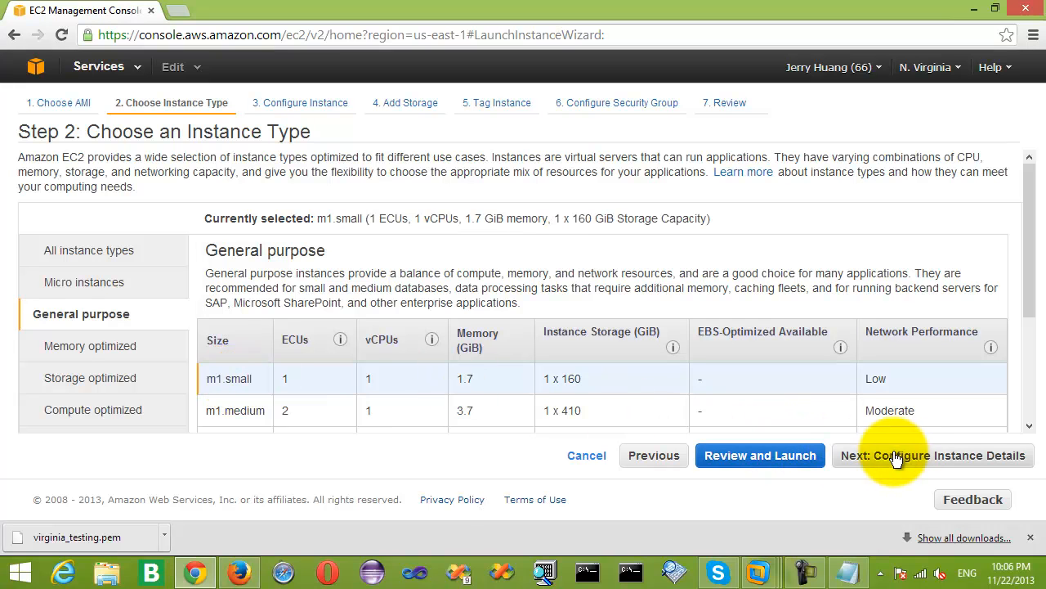
click(931, 455)
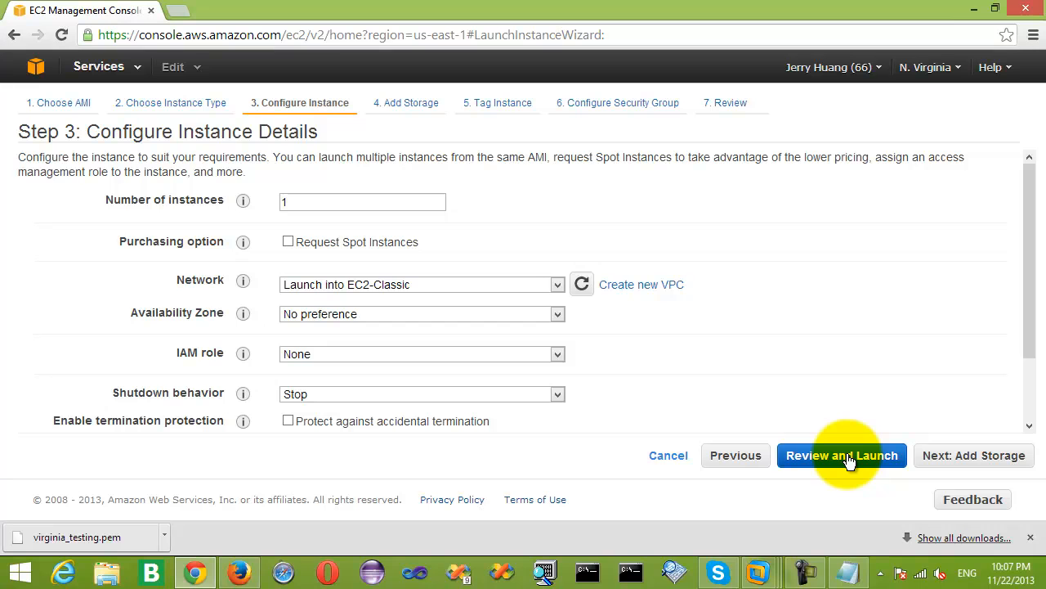
click(850, 462)
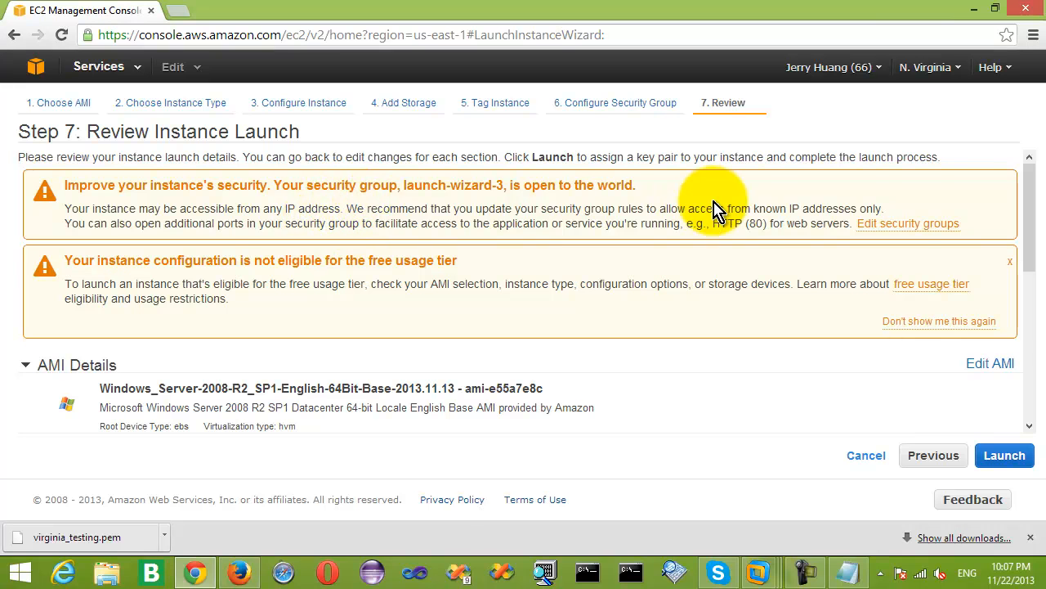
Switch the instance to the existing default security group sg-760c0b1e.
click(912, 224)
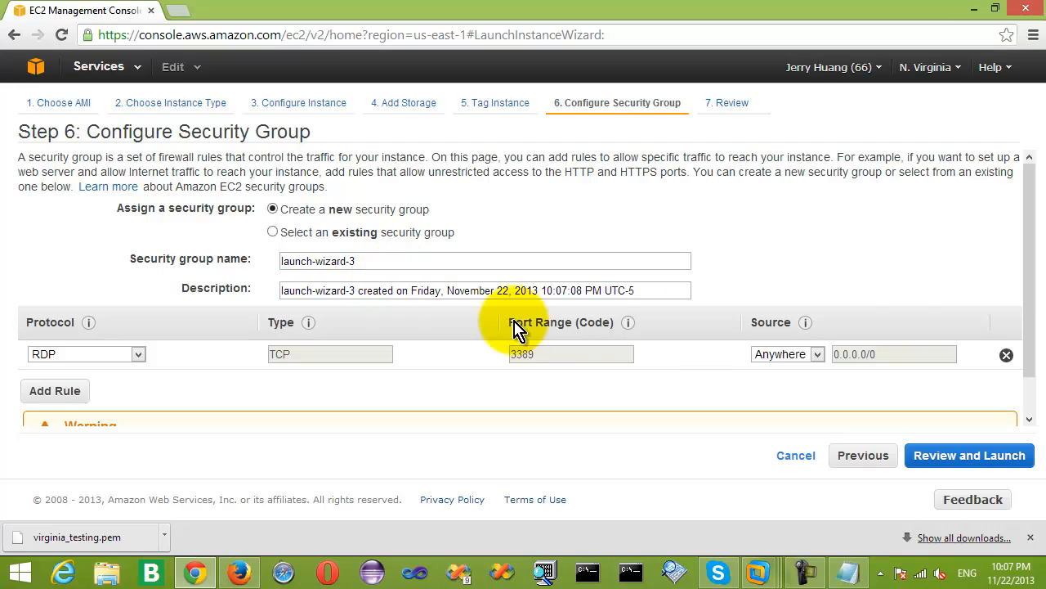
mouse_move(1034, 290)
mouse_down()
mouse_move(1032, 334)
mouse_move(1039, 271)
mouse_up()
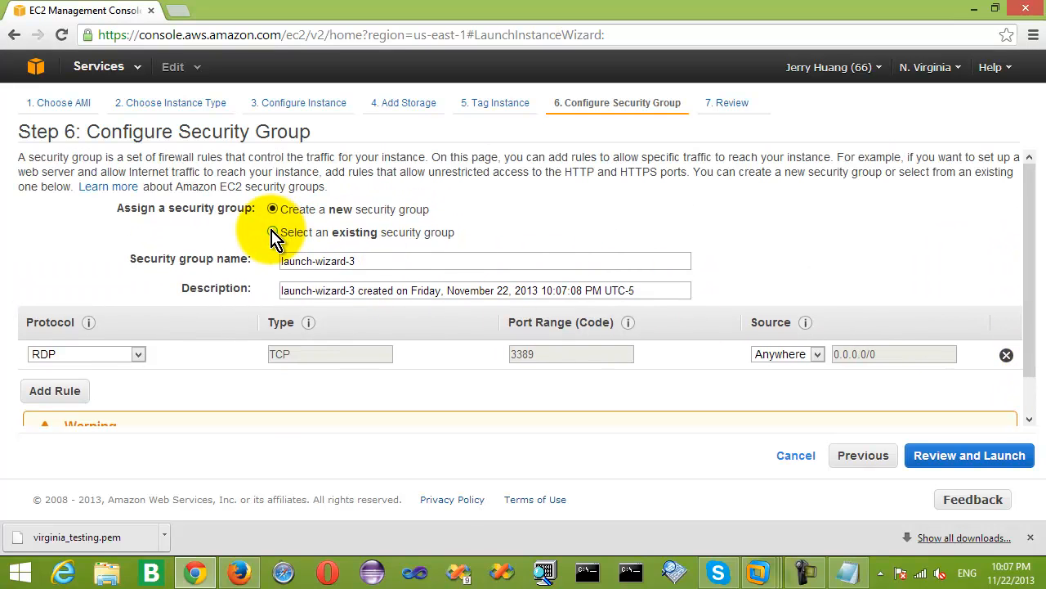
click(273, 233)
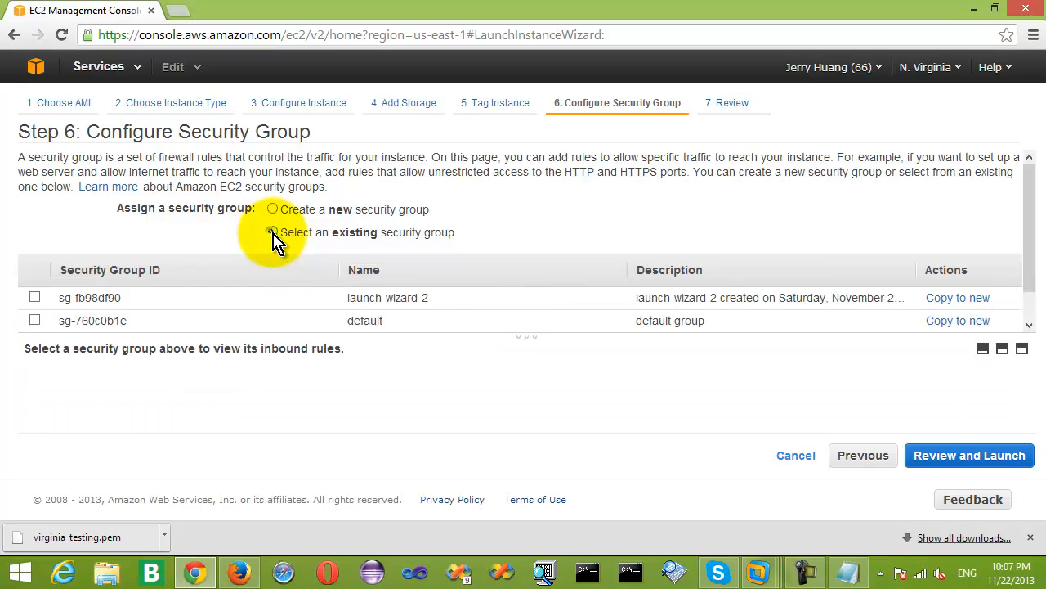
click(34, 321)
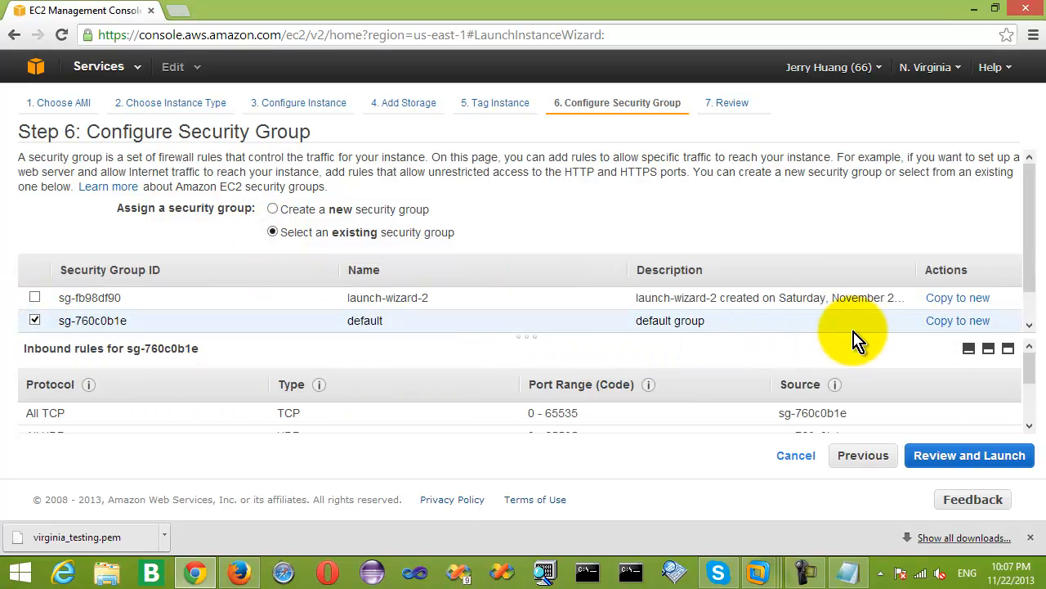
drag(1034, 261, 1034, 296)
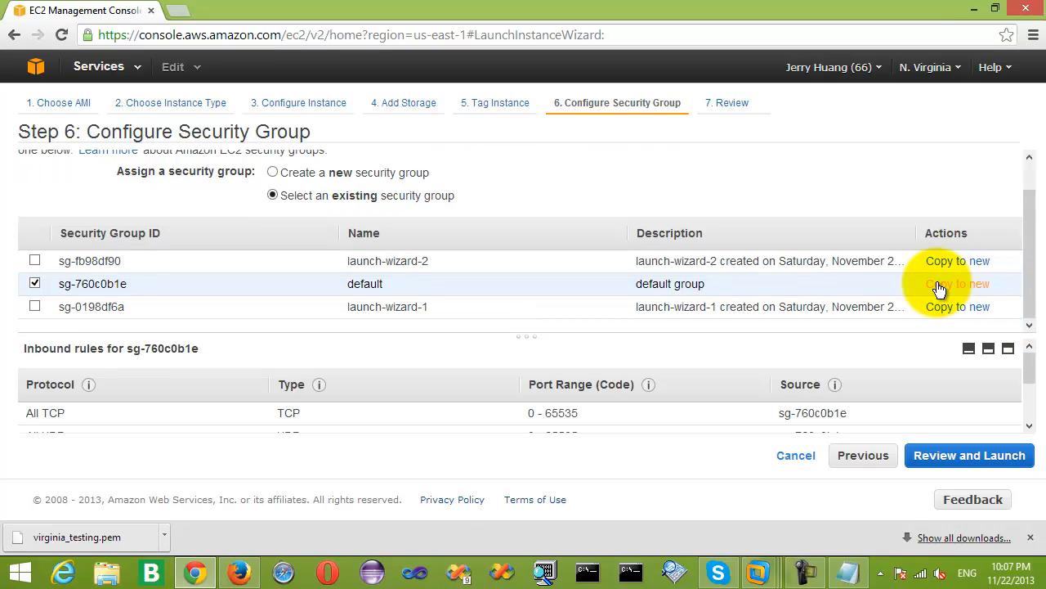
click(967, 460)
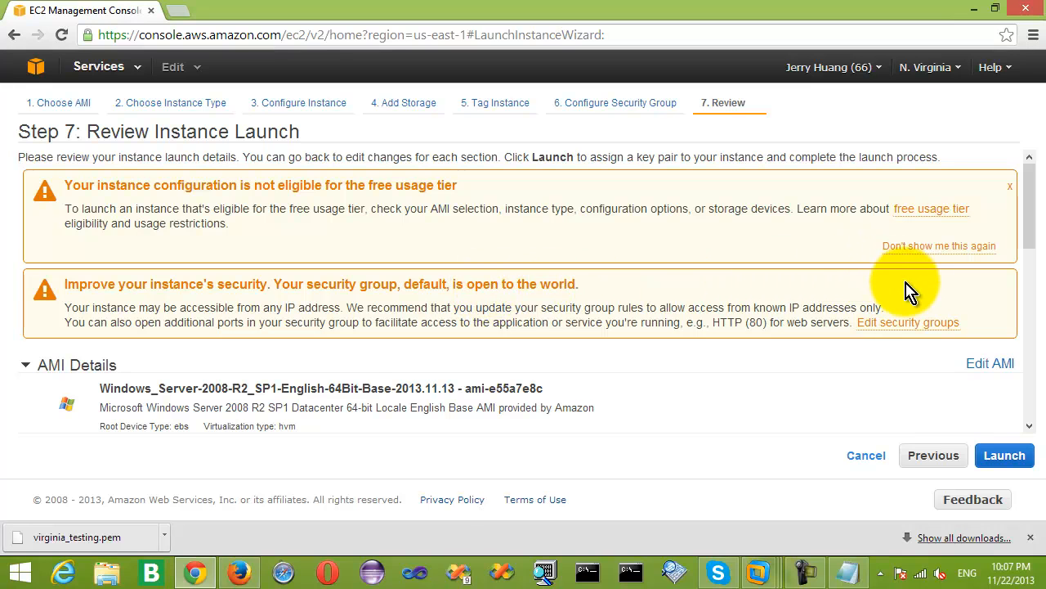
Launch the instance with the existing virginia_testing key pair, acknowledging the private key file.
click(1016, 462)
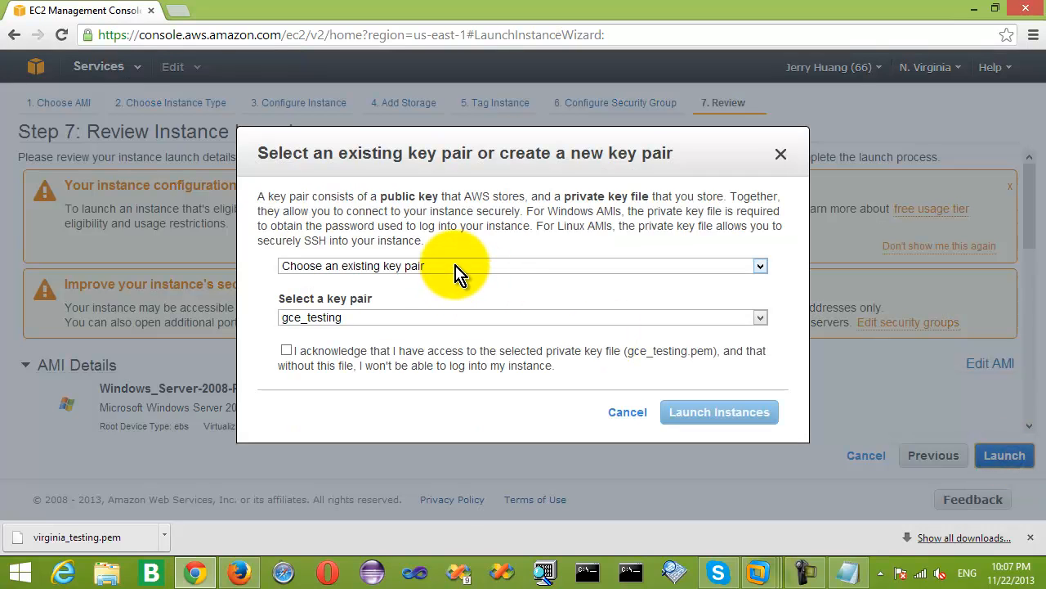
click(458, 270)
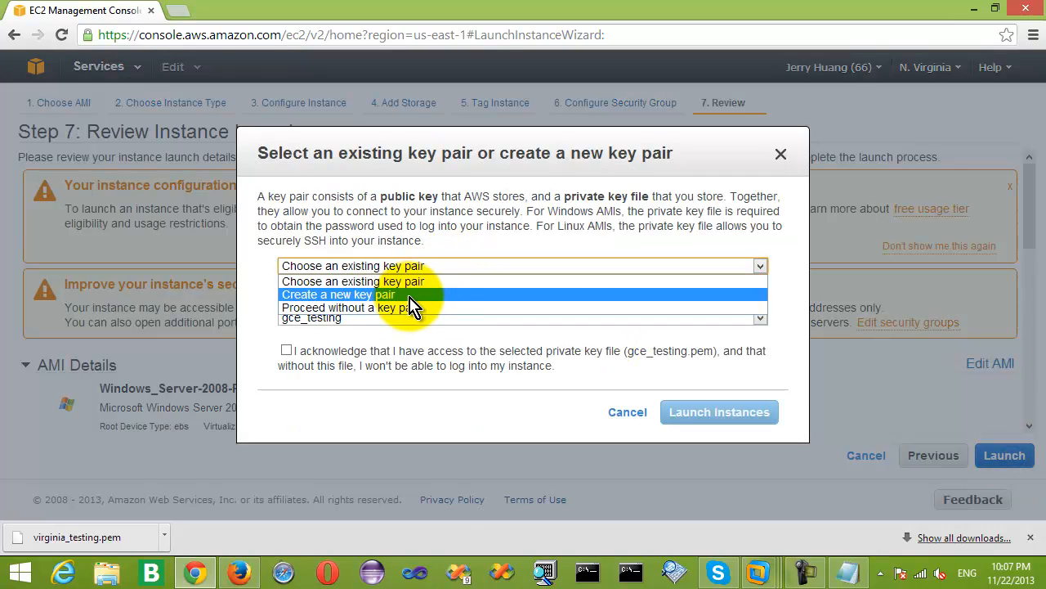
click(481, 280)
click(461, 318)
click(327, 346)
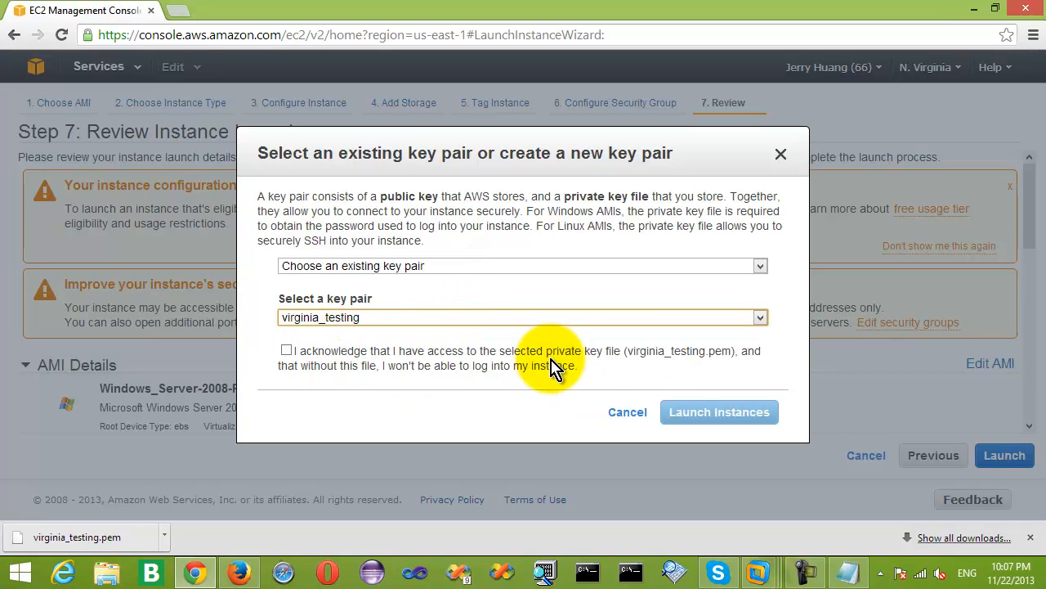
click(287, 350)
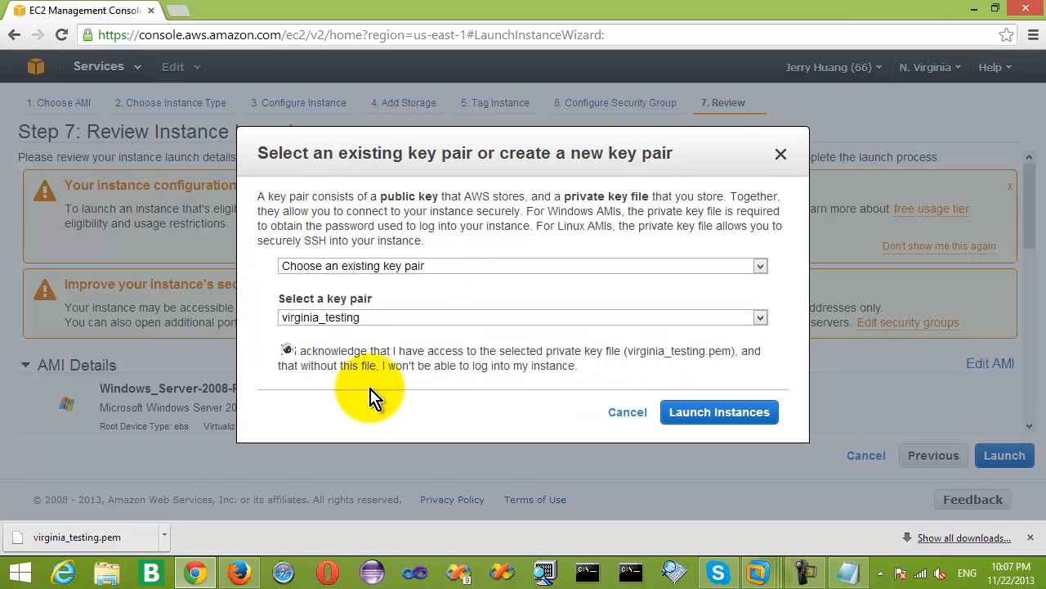
click(719, 412)
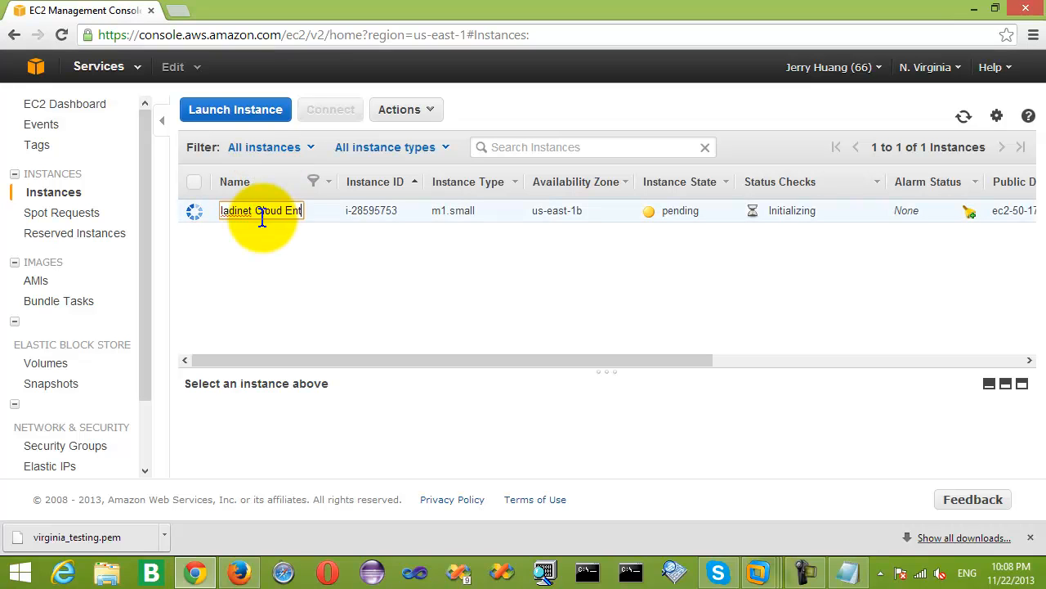
Save the Gladinet instance name and request Get Windows Password for the running instance.
key(Return)
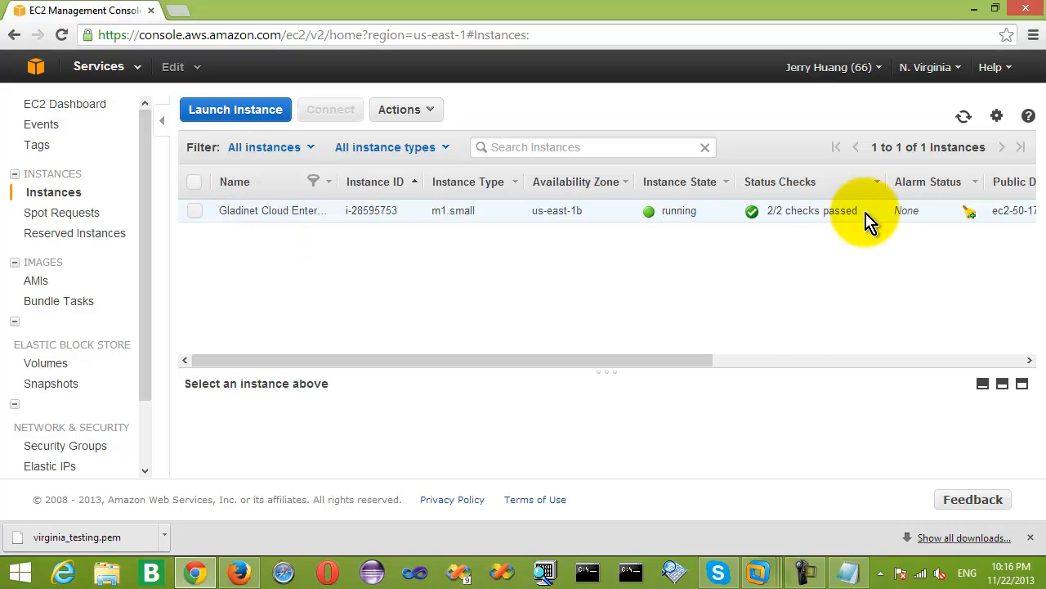
click(866, 214)
click(438, 111)
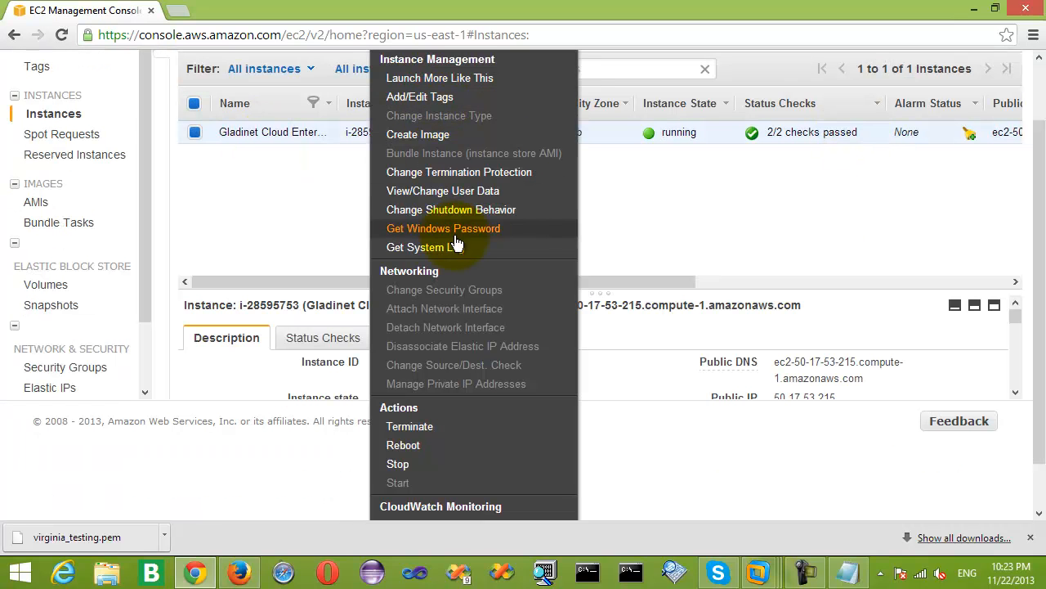
click(465, 230)
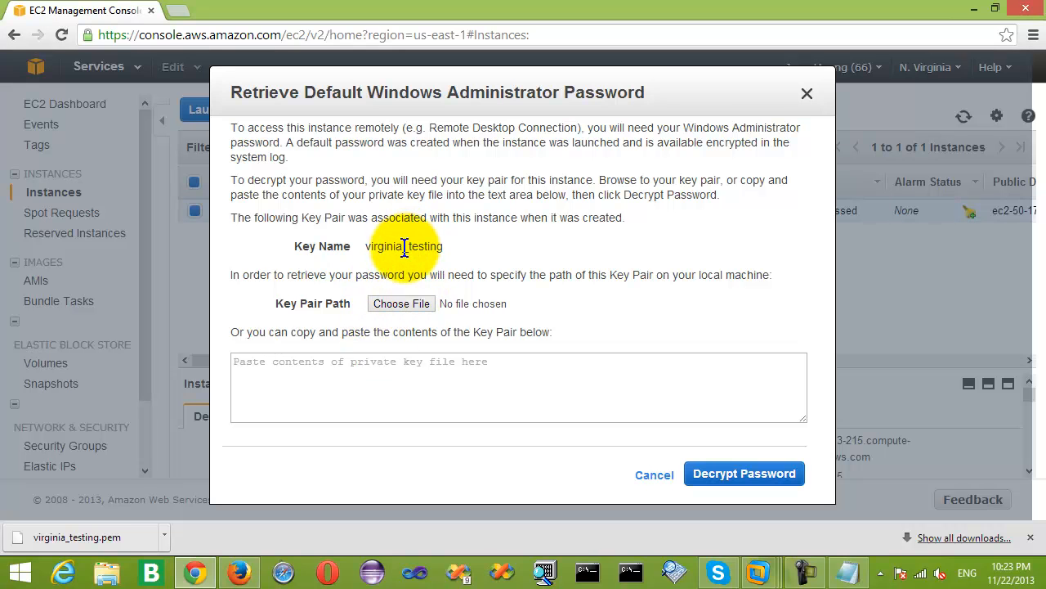
Decrypt the Windows administrator password using virginia_testing.pem from Downloads.
click(411, 308)
click(248, 198)
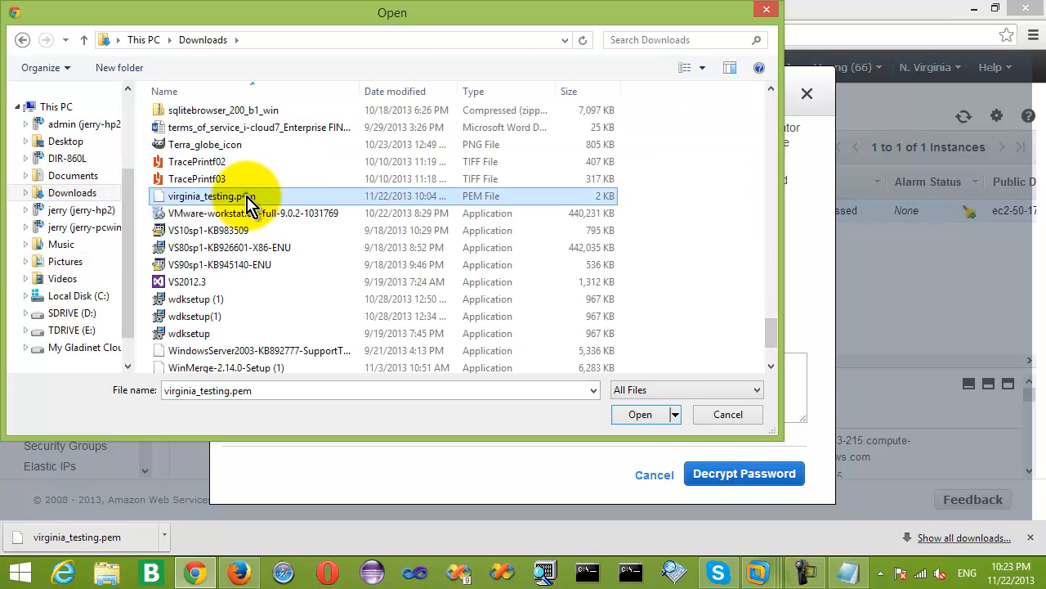
drag(654, 417, 654, 417)
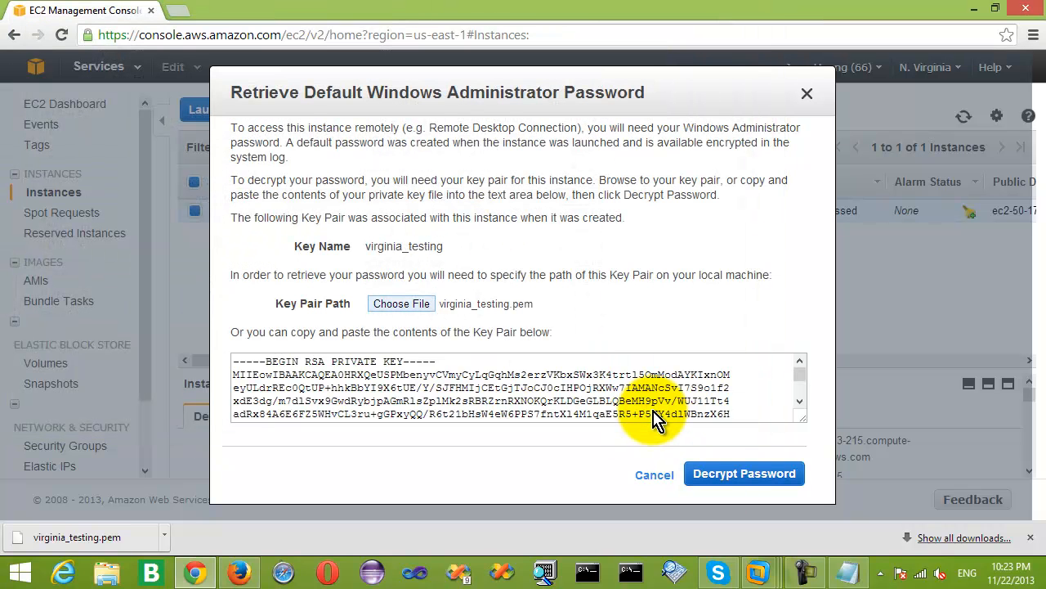
click(748, 476)
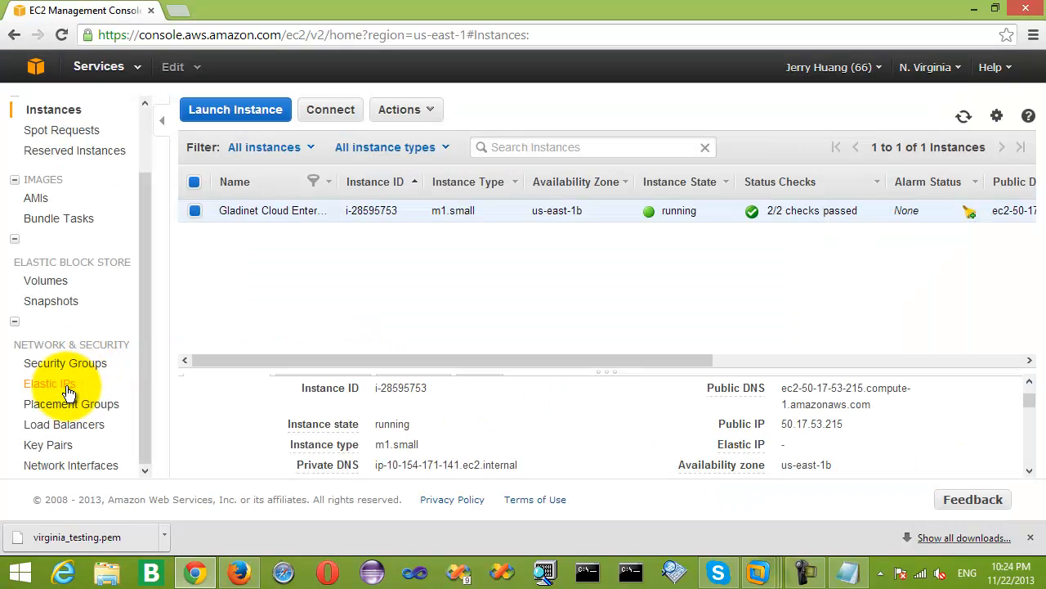
click(68, 391)
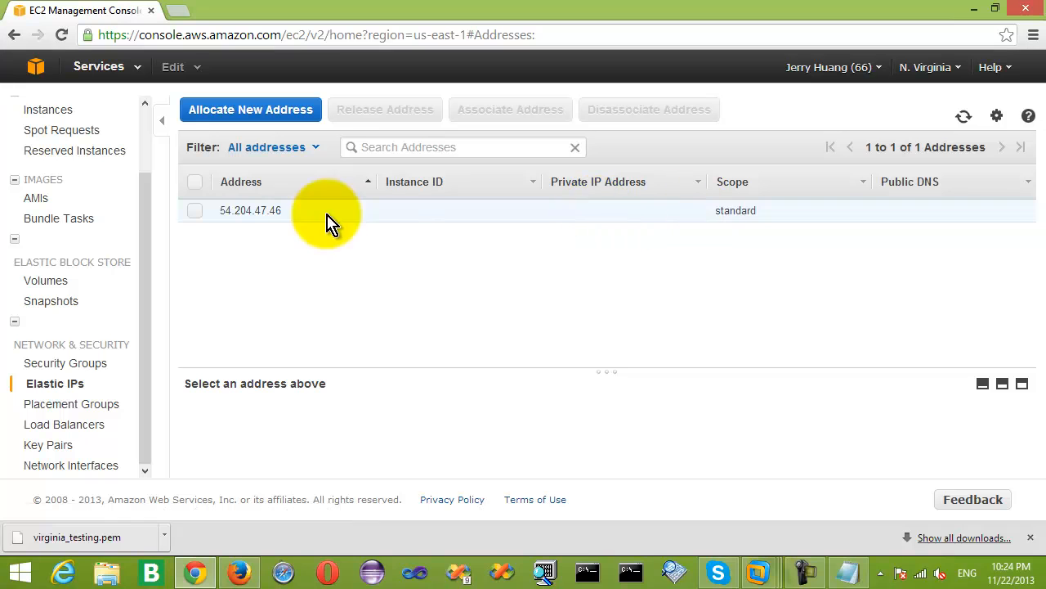
Associate Elastic IP 54.204.47.46 with instance i-28595753.
click(195, 211)
right_click(299, 214)
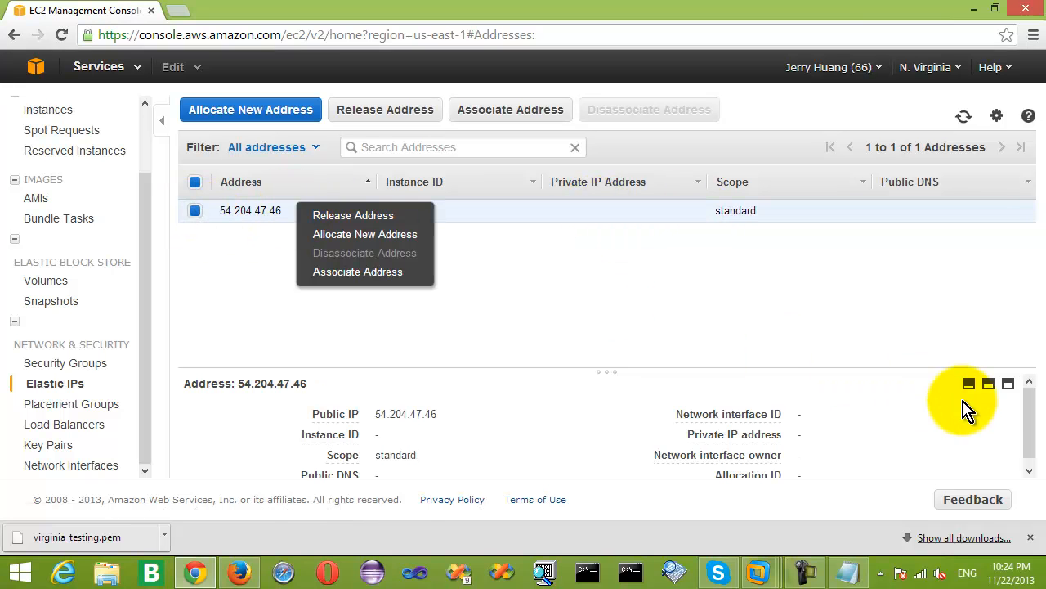
mouse_move(1029, 413)
mouse_down()
mouse_move(1031, 435)
mouse_move(1027, 398)
mouse_up()
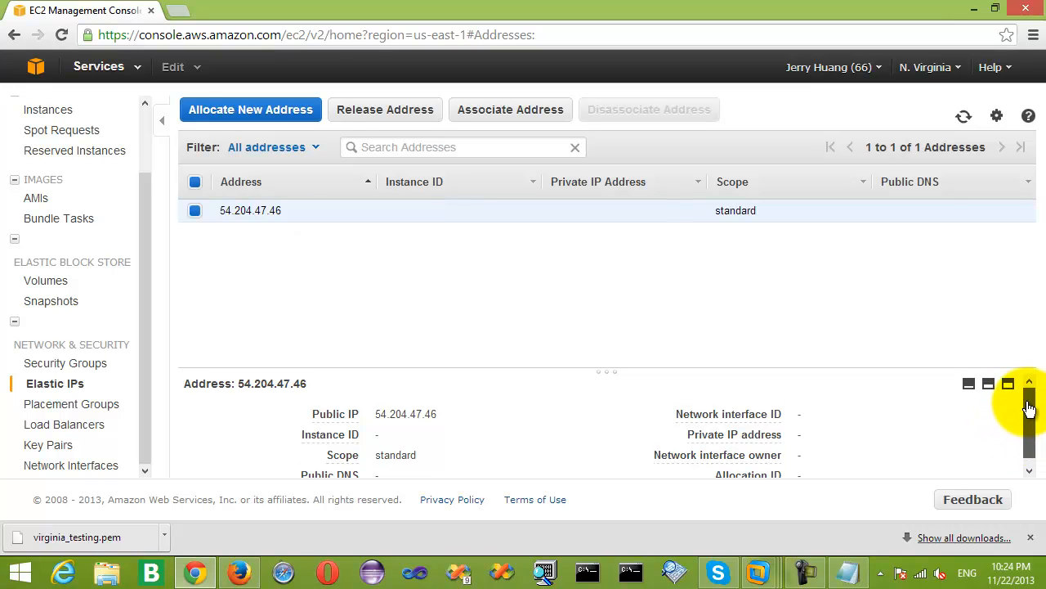
click(532, 115)
click(619, 289)
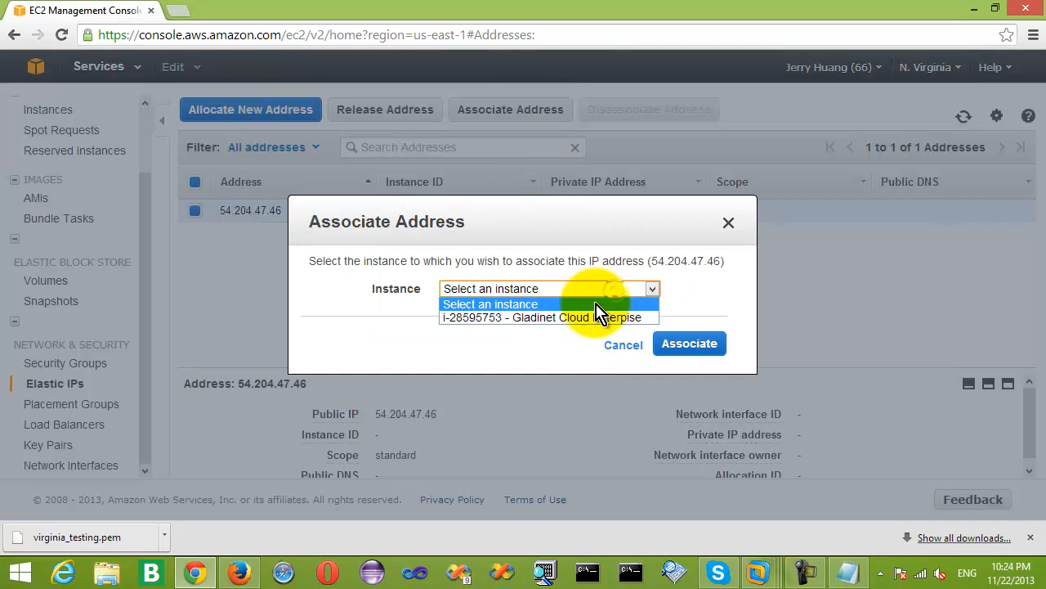
click(596, 316)
click(691, 347)
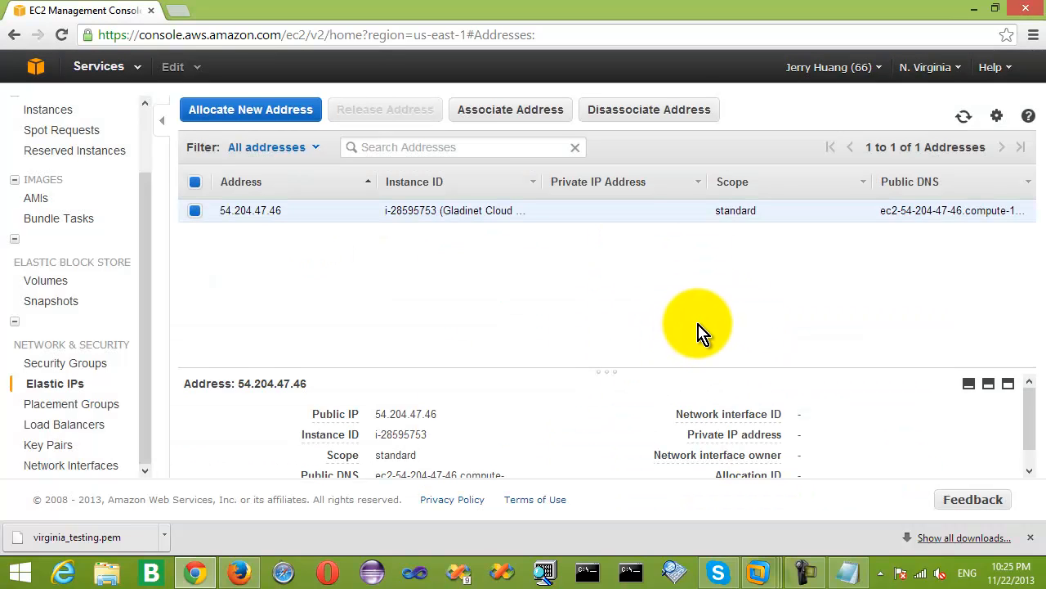
drag(145, 210, 150, 135)
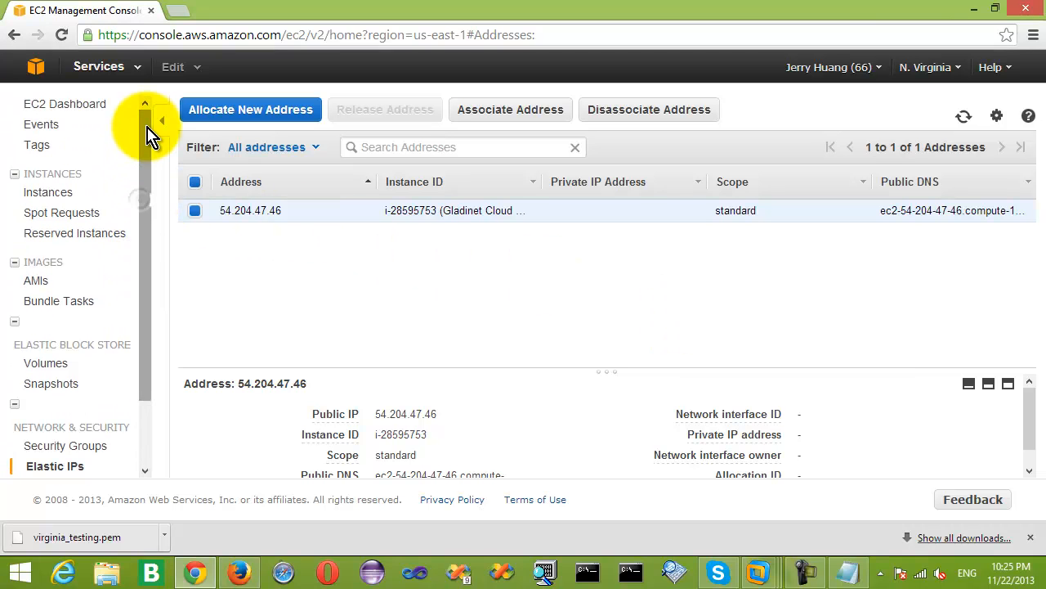
Paste the Elastic IP, user name and administrator password into a Notepad note and move it aside.
click(64, 200)
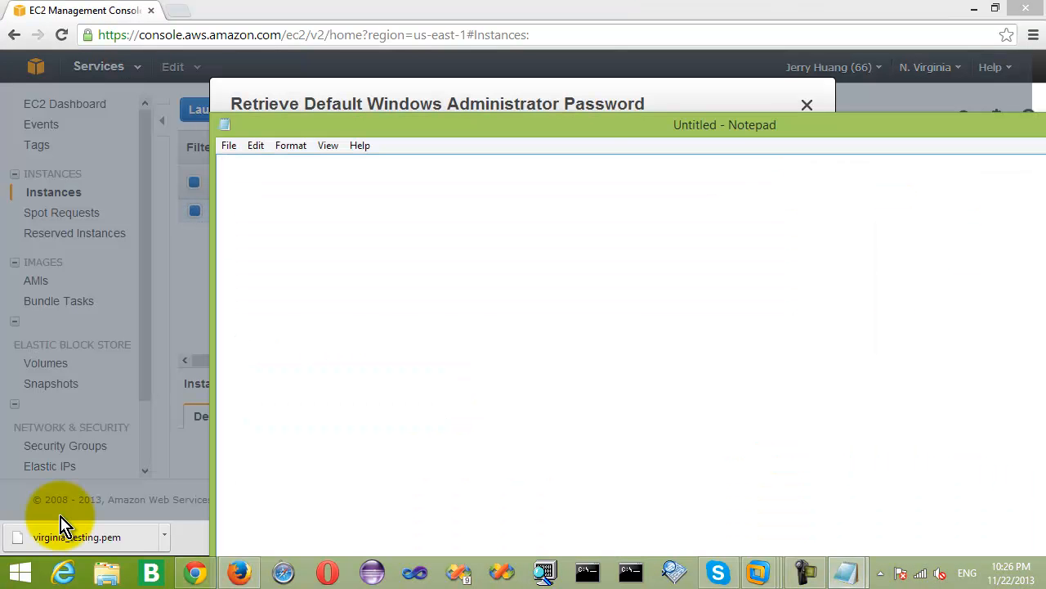
key(ctrl+v)
drag(573, 106, 488, 94)
drag(115, 75, 711, 79)
drag(852, 95, 817, 109)
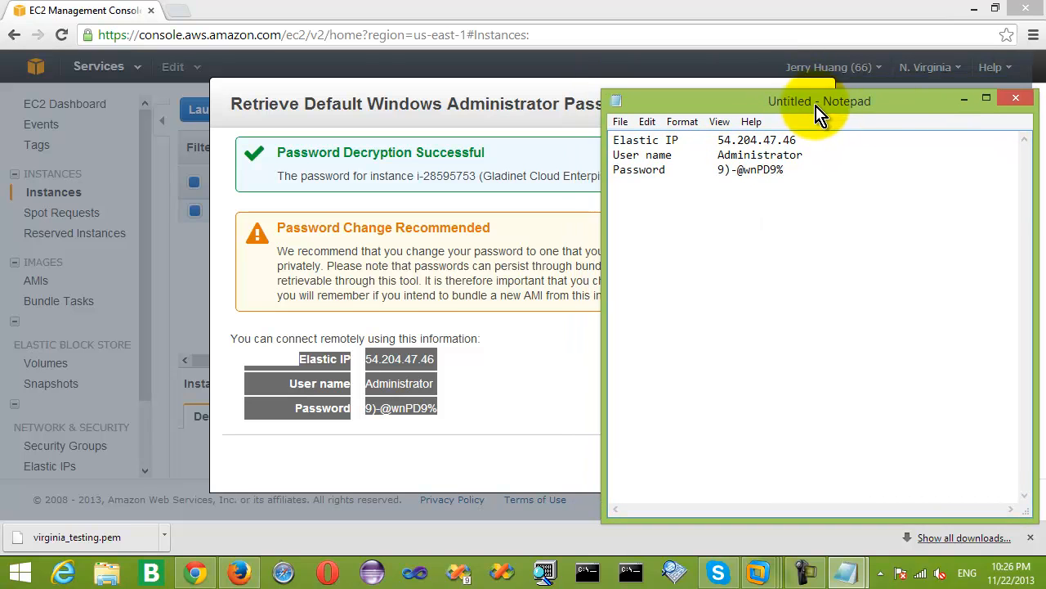
click(964, 106)
Launch mstsc /admin and connect to 54.204.47.46, trusting the remote connection.
key(Escape)
key(super+r)
text(mstsc /admin)
key(Return)
text(54)
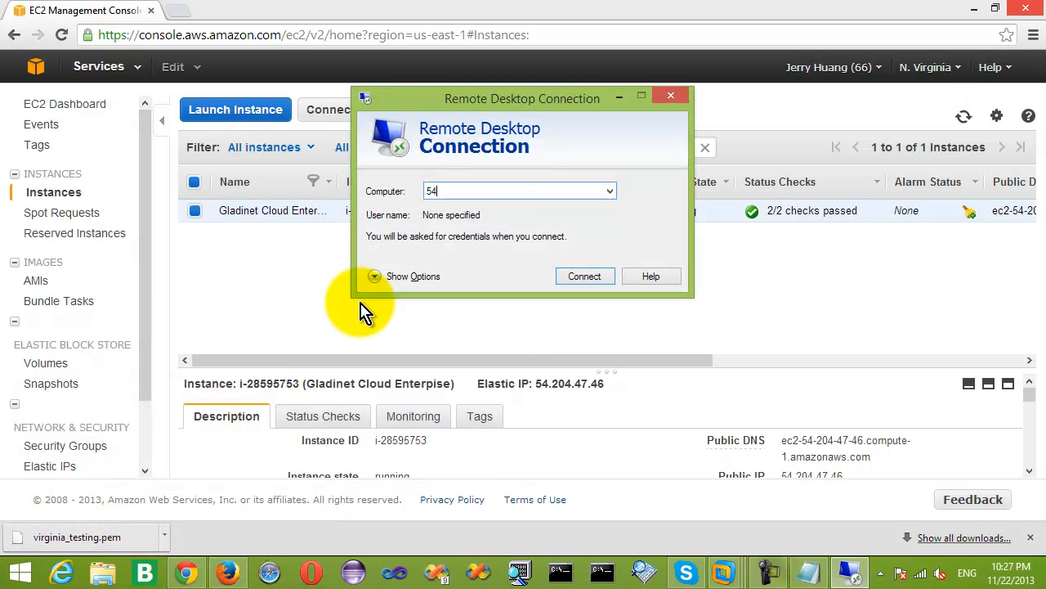
text(.204.47.46)
click(594, 279)
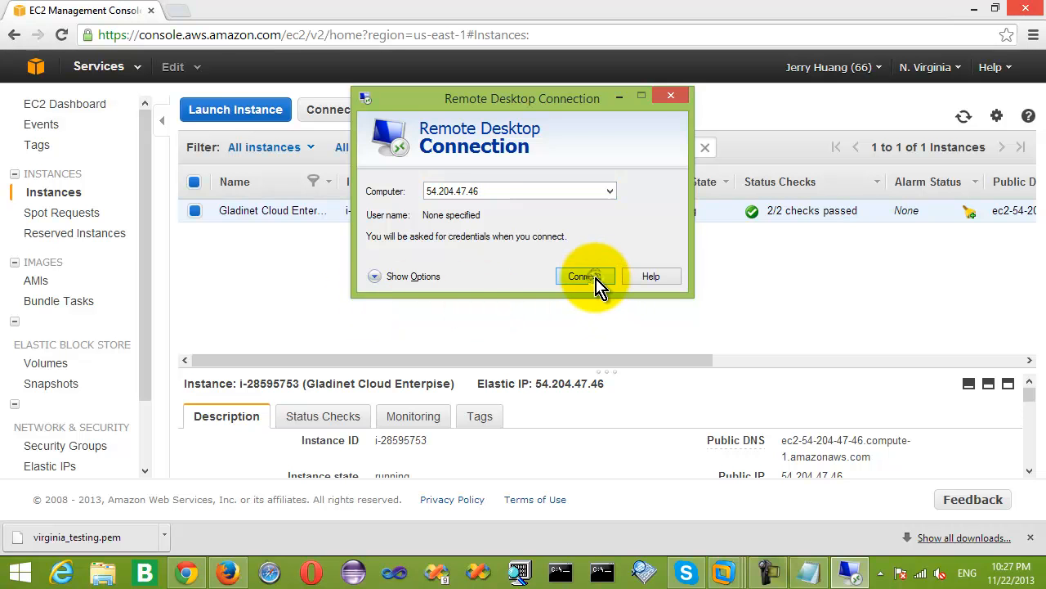
click(617, 284)
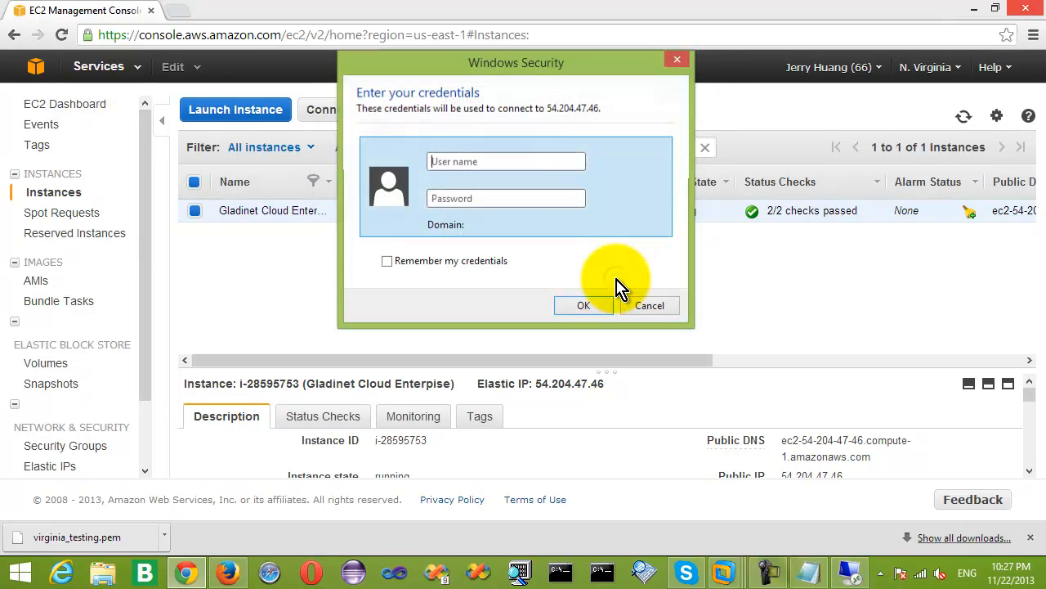
Sign in as Administrator with the saved password and accept the server certificate.
text(administrator)
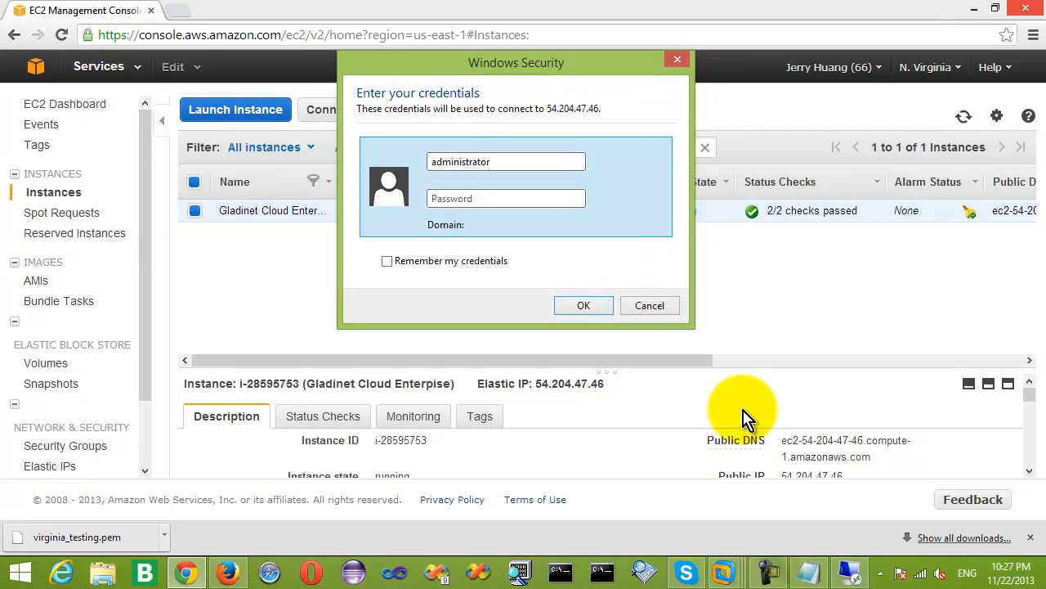
click(821, 570)
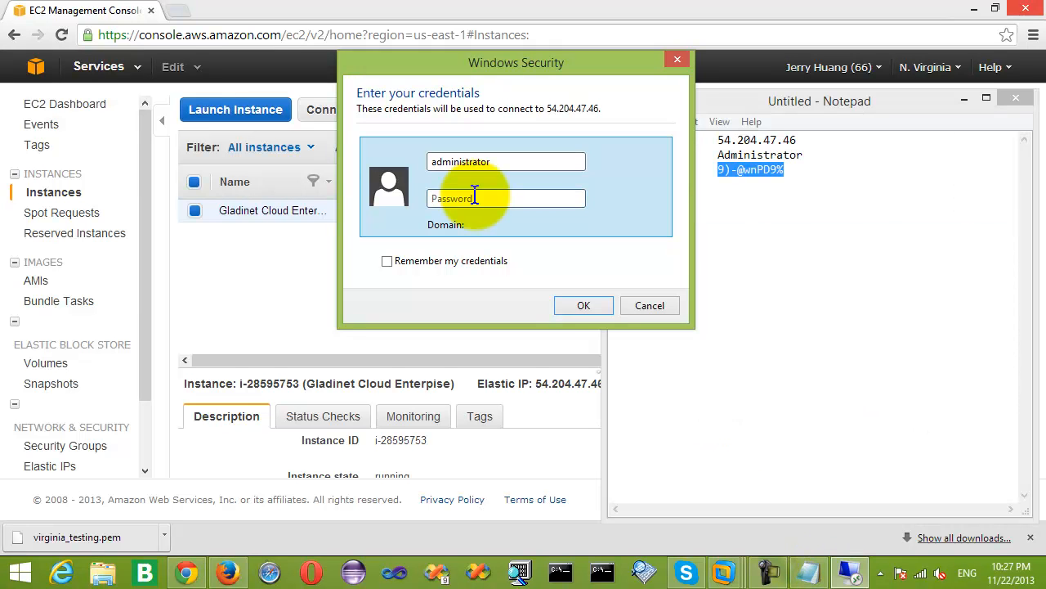
click(474, 198)
key(ctrl+v)
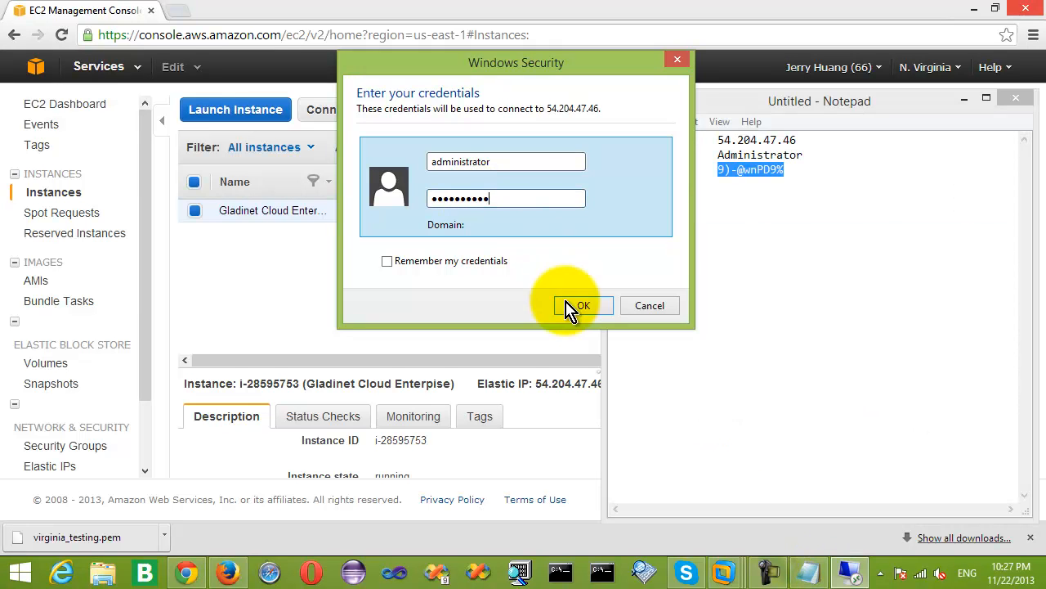
click(468, 261)
click(584, 306)
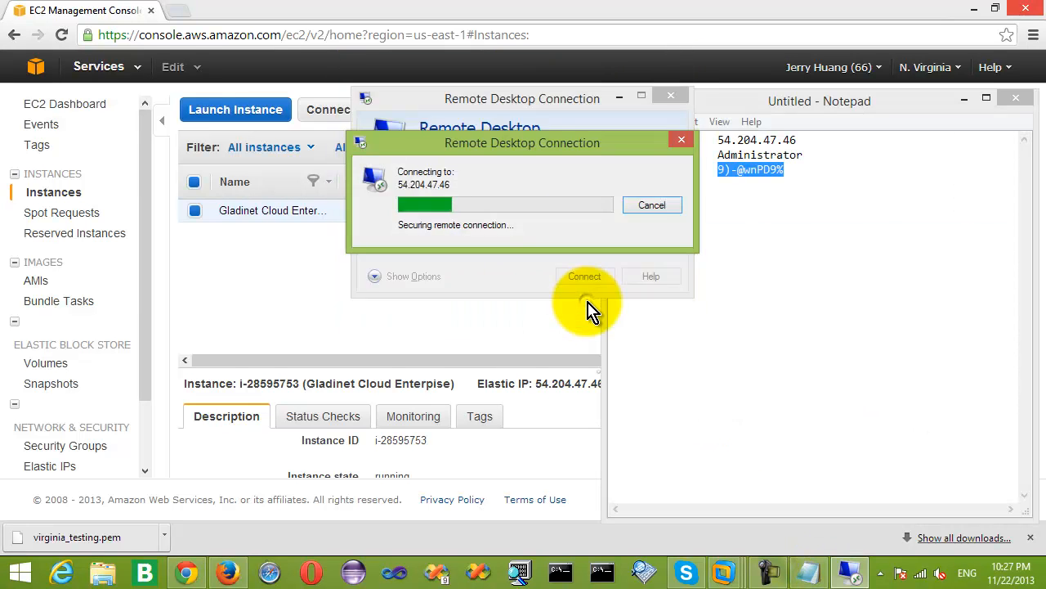
click(575, 334)
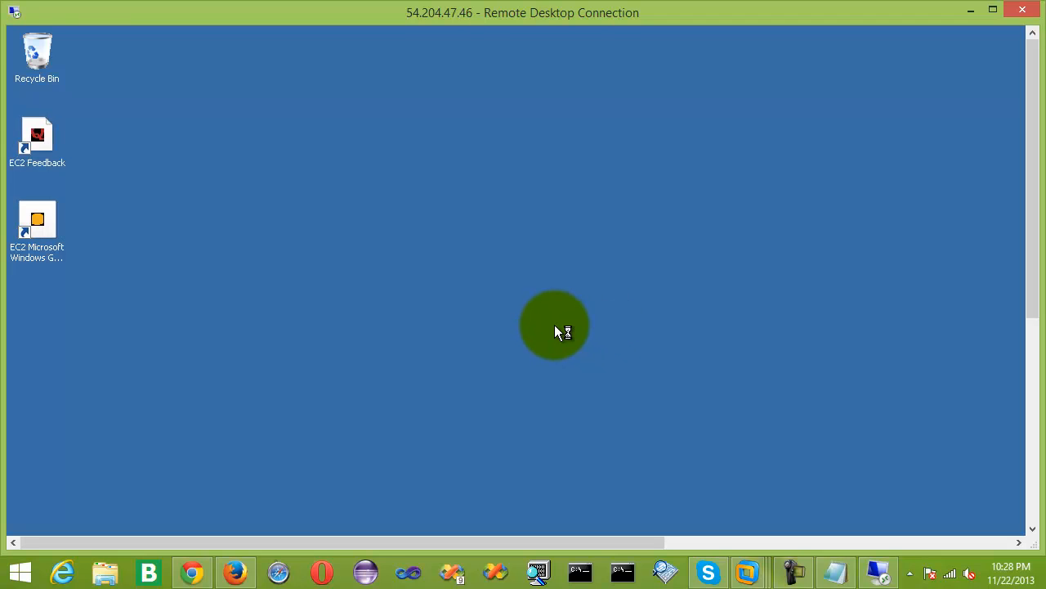
Maximize the remote desktop window and launch Internet Explorer from the server's All Programs menu.
drag(1033, 123, 1034, 133)
double_click(656, 9)
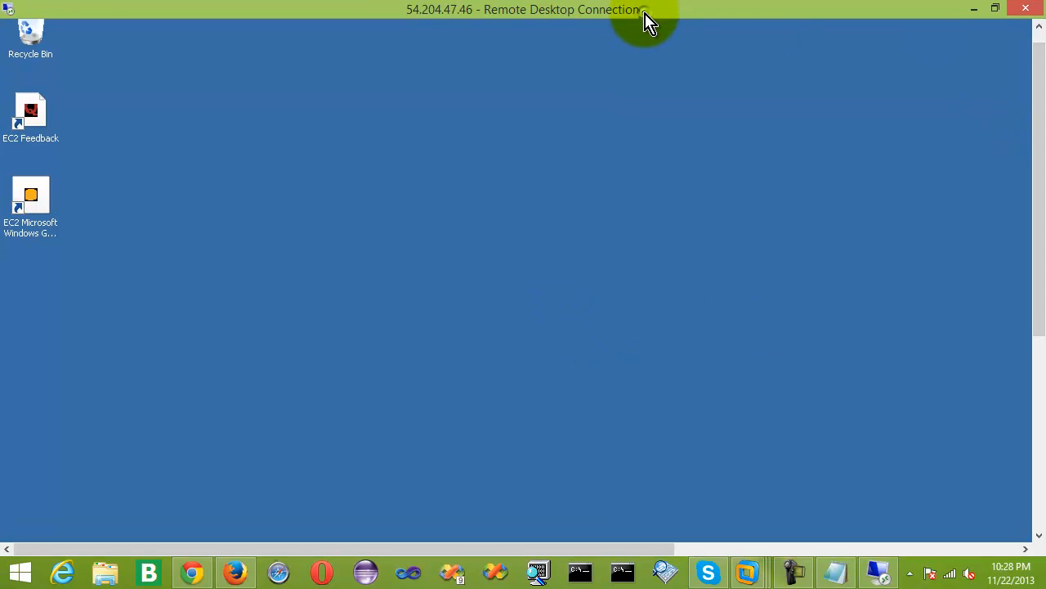
drag(1036, 143, 1041, 393)
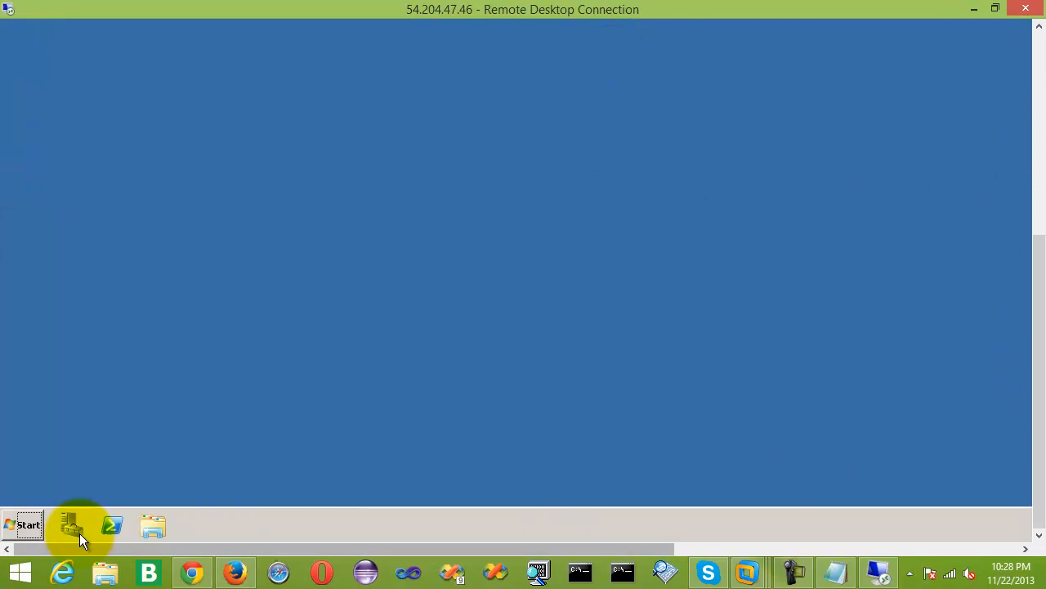
click(20, 524)
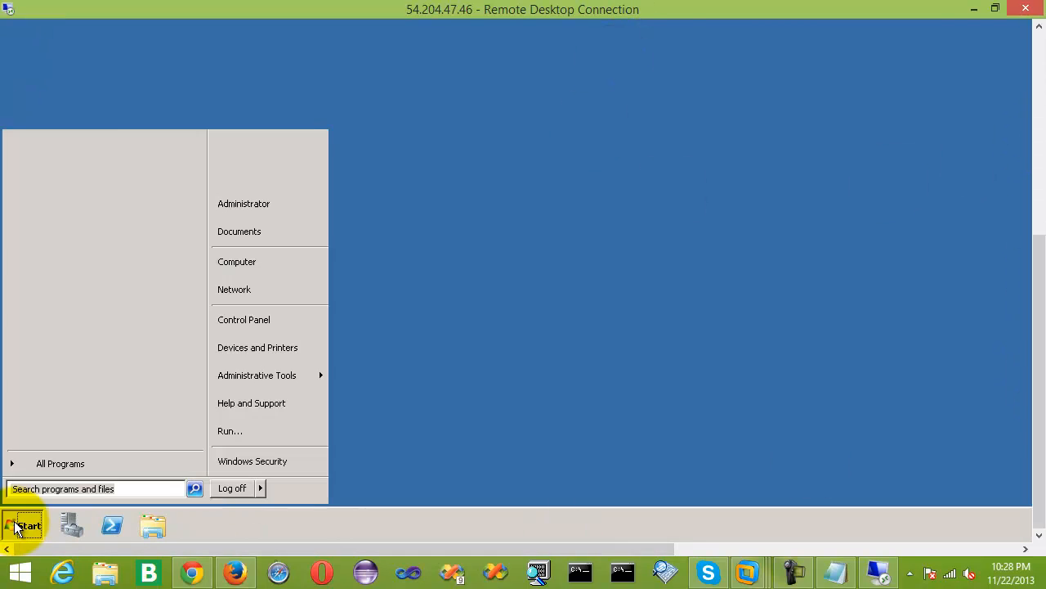
click(105, 464)
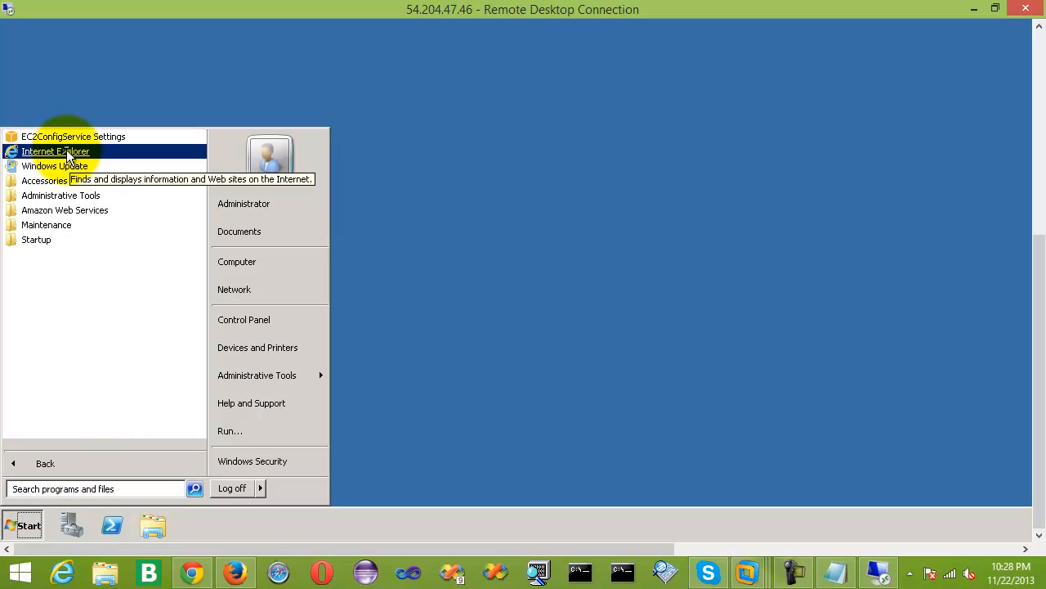
click(55, 151)
drag(1040, 266, 1039, 35)
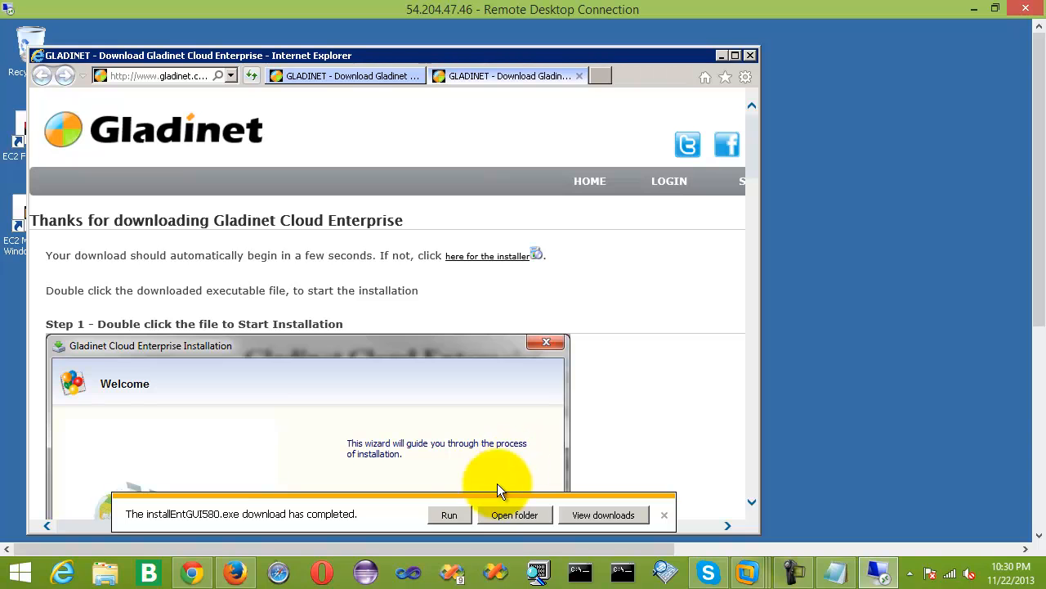
Run the downloaded Gladinet installer, center its window, and agree to the terms of service.
click(445, 516)
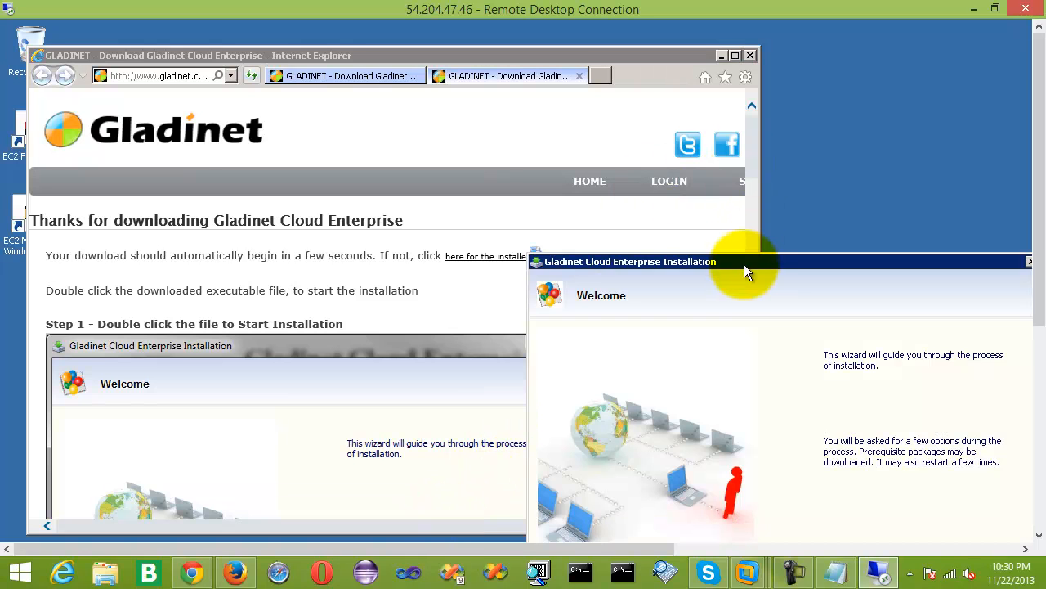
drag(702, 241, 473, 94)
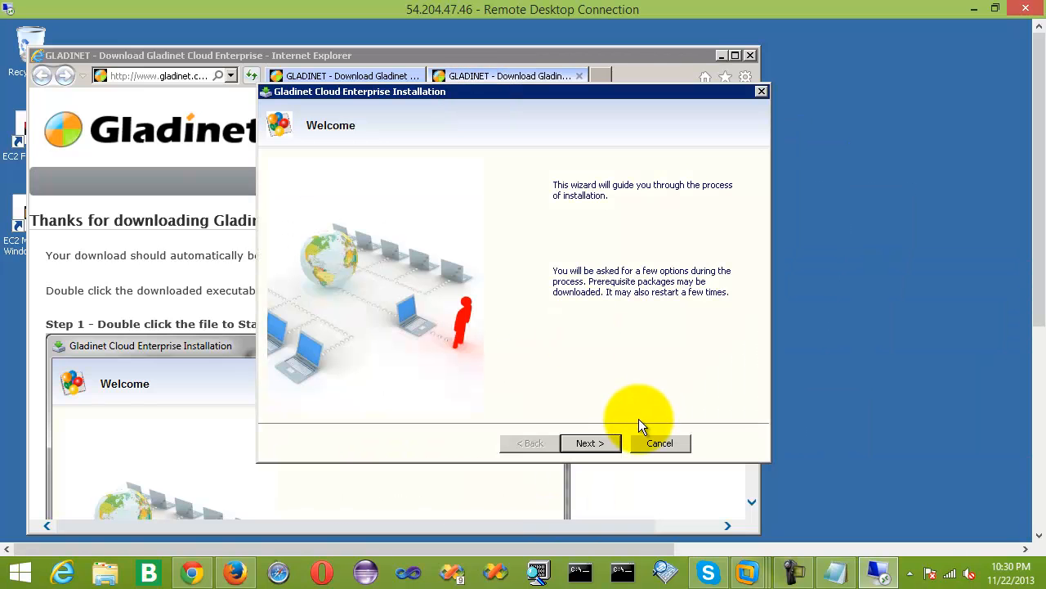
click(722, 55)
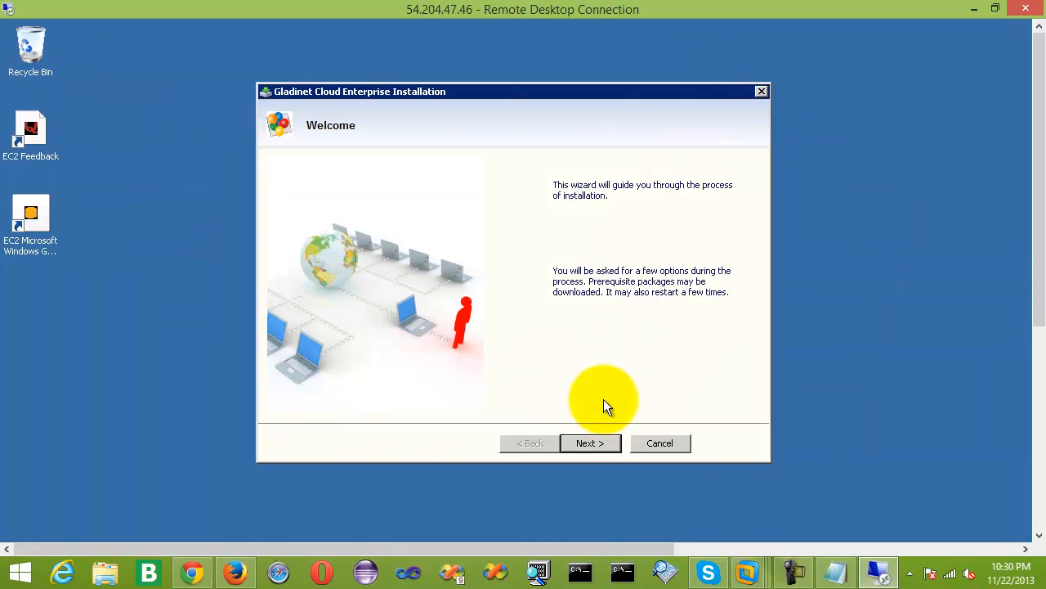
click(590, 449)
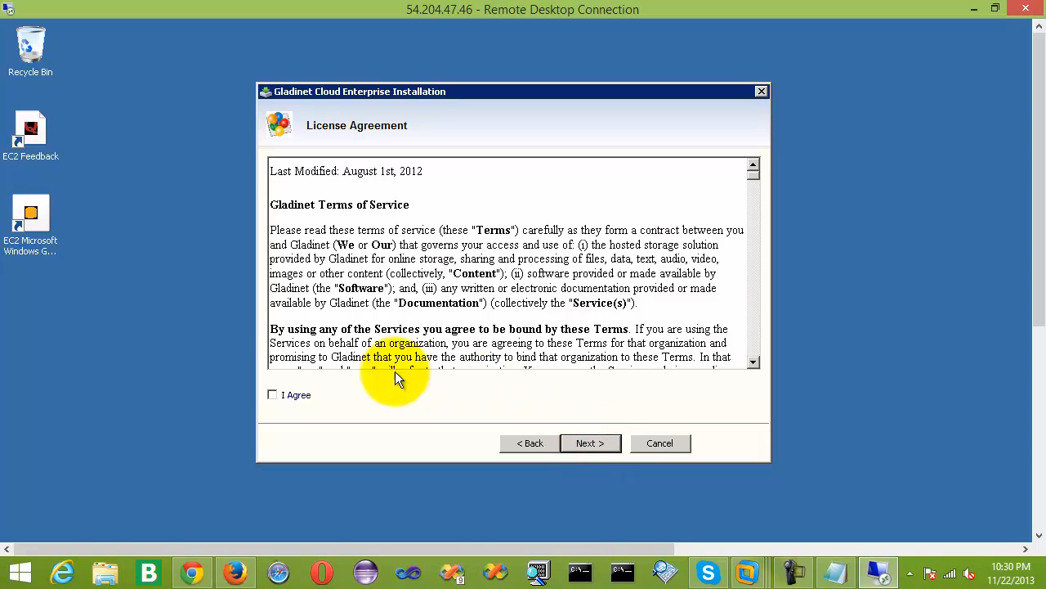
click(272, 395)
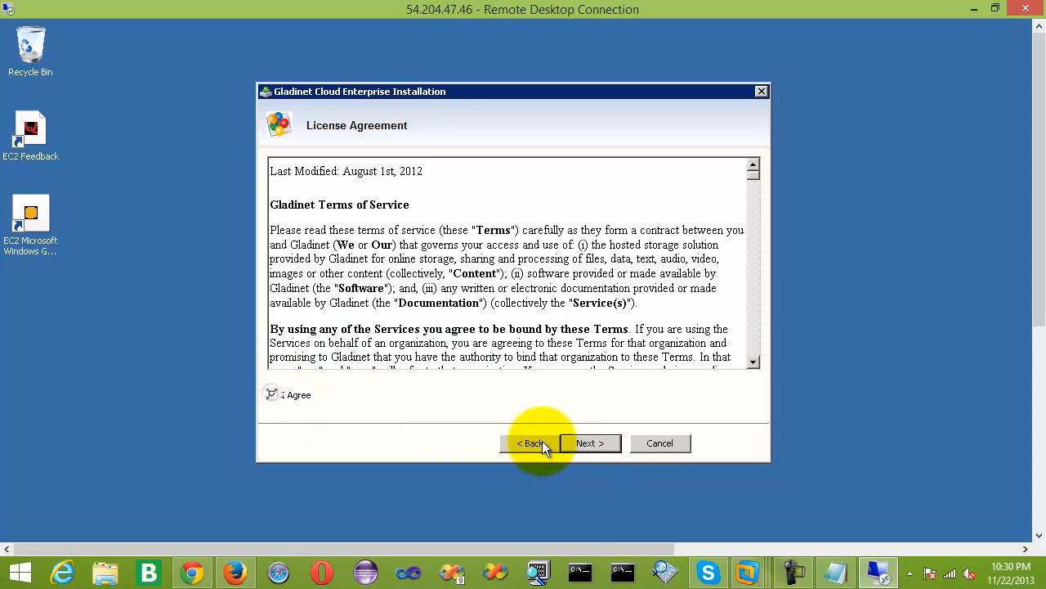
Keep Enterprise Edition and All-in-one Installation and start the install.
click(596, 444)
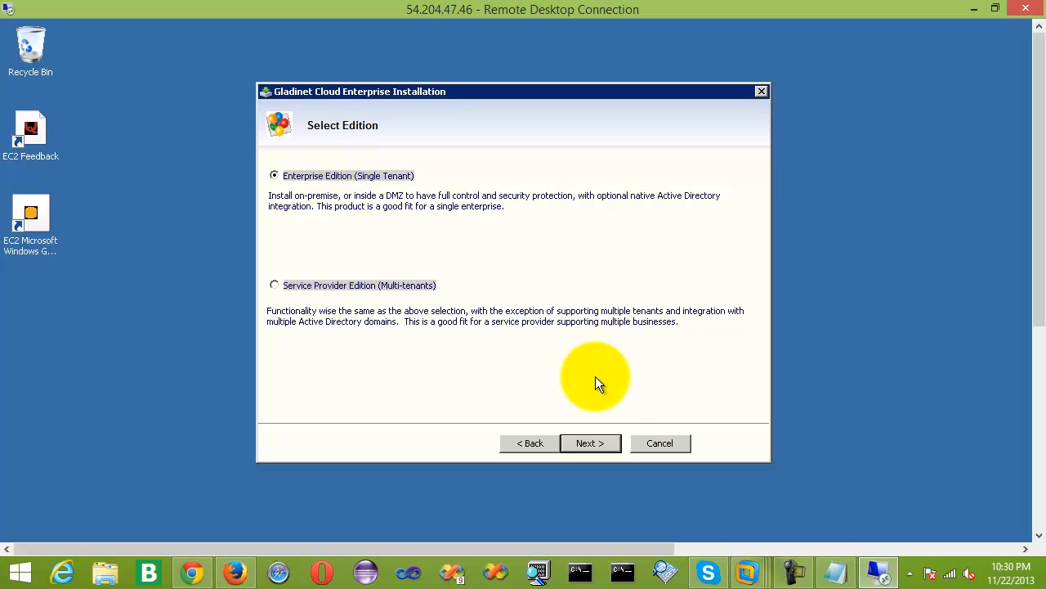
click(598, 448)
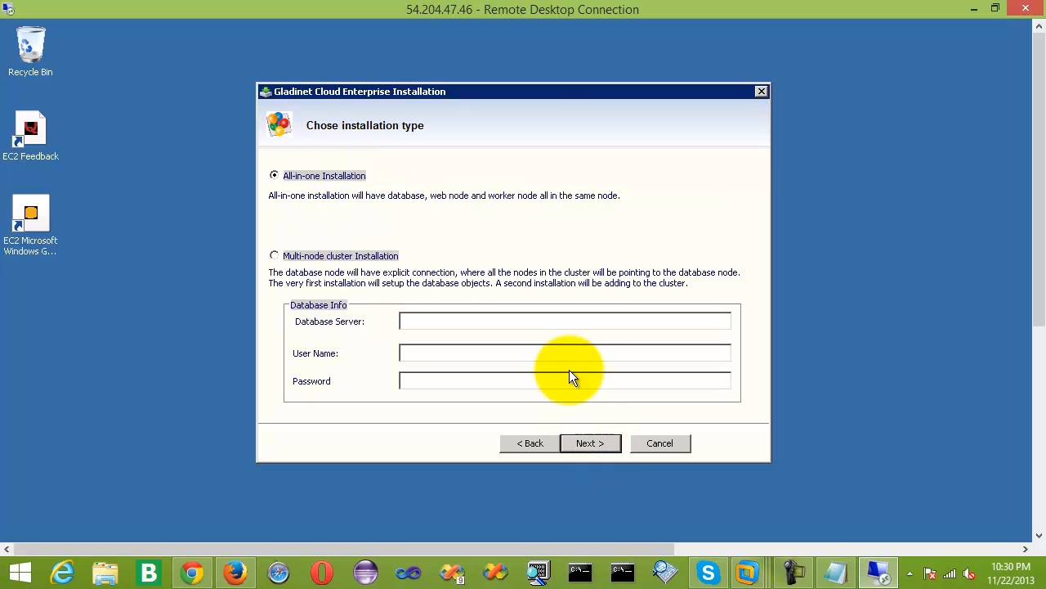
click(590, 445)
click(590, 445)
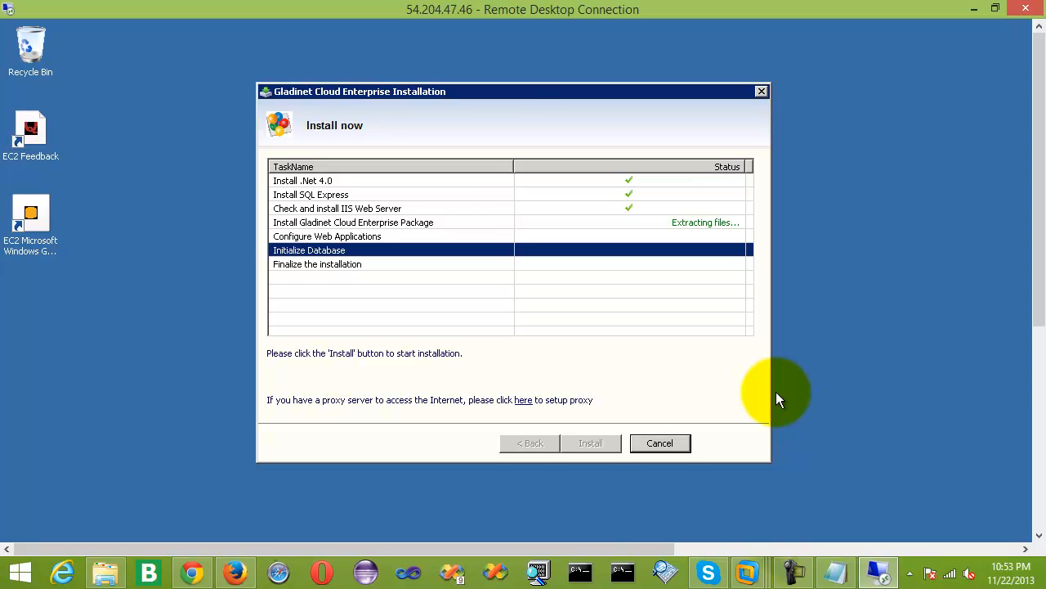
drag(514, 92, 503, 87)
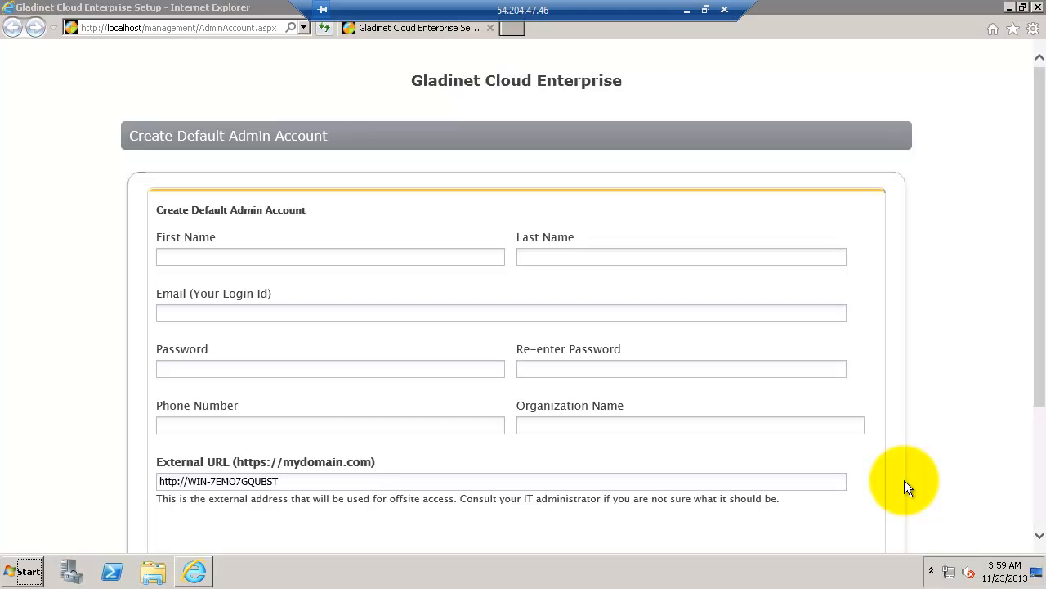
Fill in the admin's name, e-mail address, password and phone number.
click(297, 257)
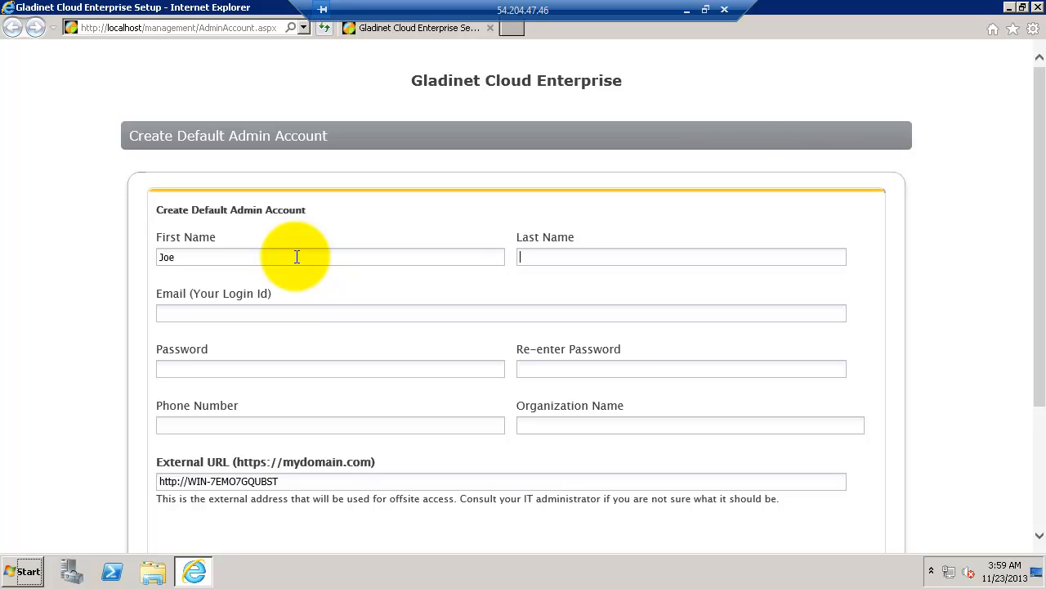
text(Adfm)
key(BackSpace)
key(BackSpace)
text(min)
key(Tab)
key(Tab)
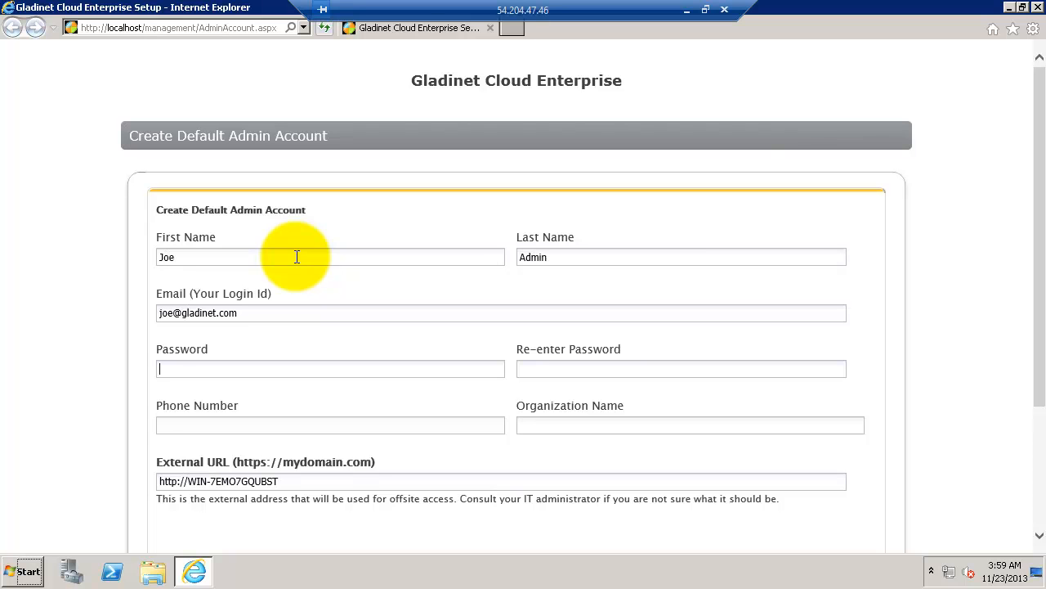
text(••••)
click(215, 425)
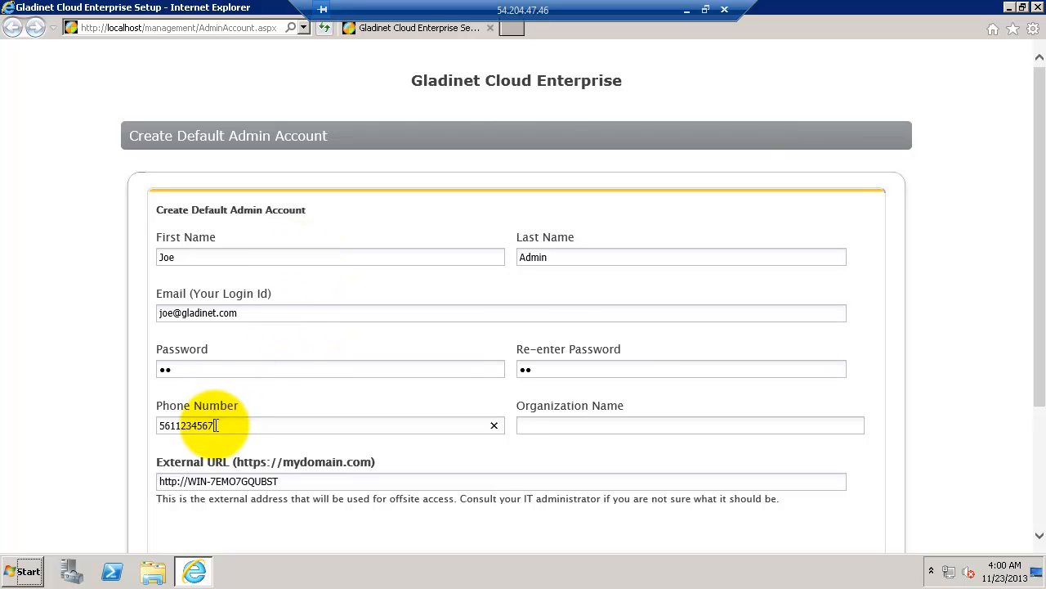
click(544, 422)
text(Gladinet)
click(290, 481)
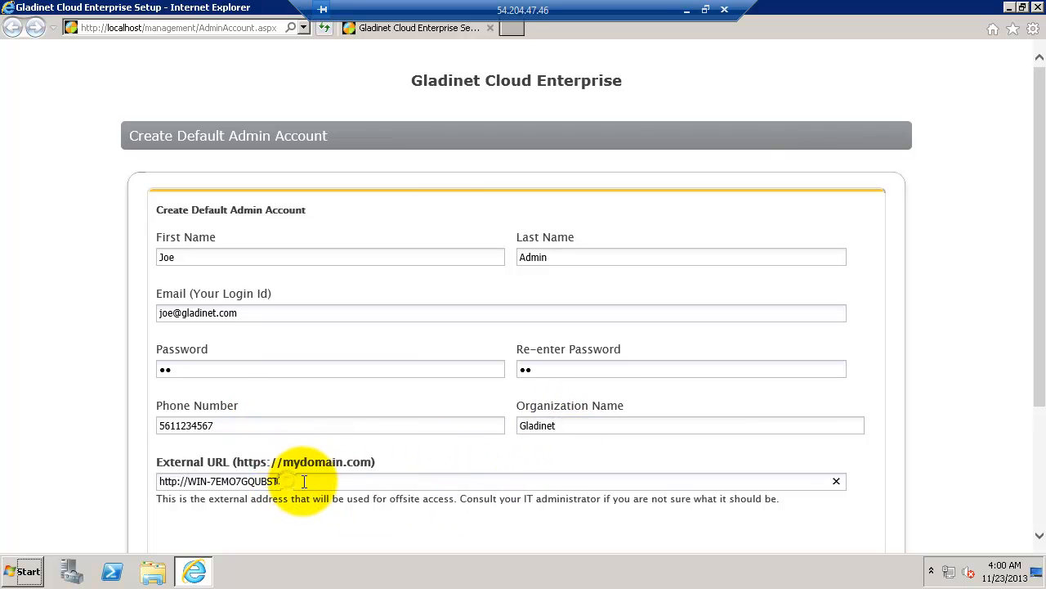
key(BackSpace)
key(BackSpace)
key(BackSpace)
key(BackSpace)
key(BackSpace)
key(BackSpace)
key(BackSpace)
key(BackSpace)
key(BackSpace)
key(BackSpace)
key(BackSpace)
key(BackSpace)
key(BackSpace)
key(BackSpace)
key(BackSpace)
text(54.204.47.)
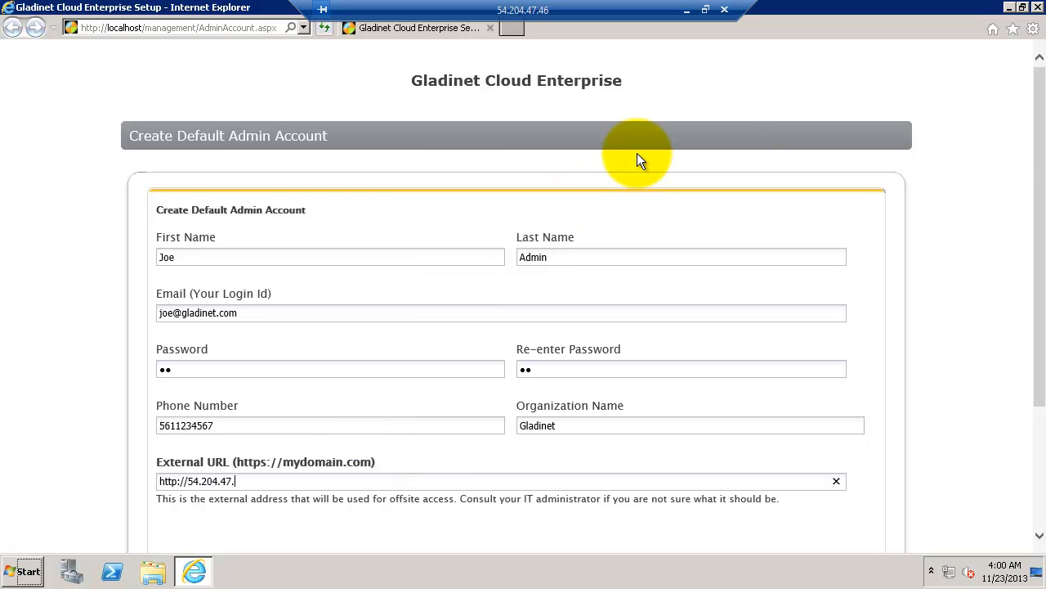
scroll(329, 419, down, 3)
click(327, 423)
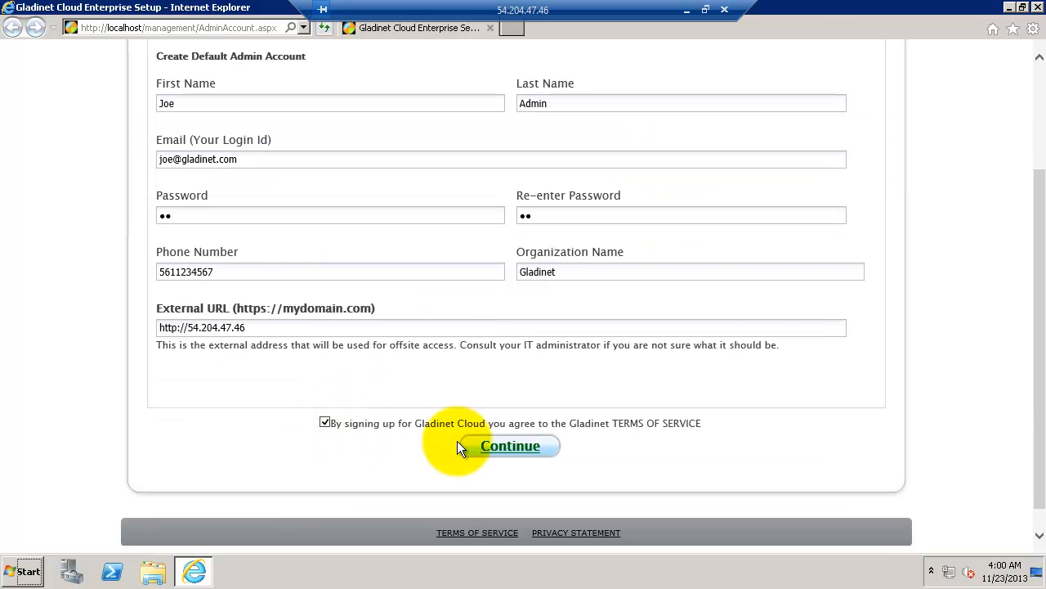
click(509, 444)
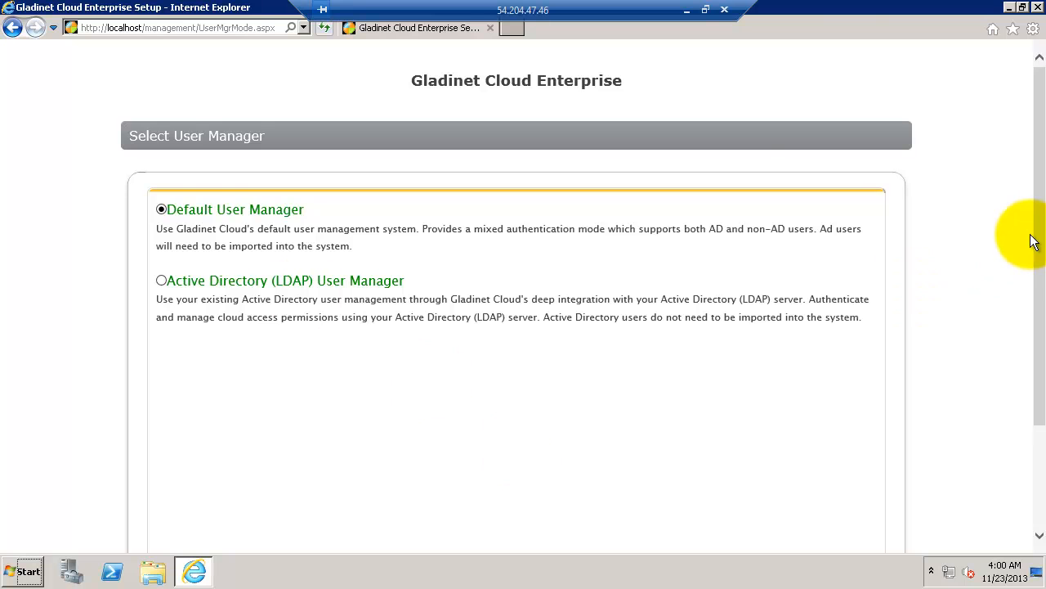
Choose cloud storage with Amazon S3 as the provider and submit the S3 access keys.
drag(1038, 235, 1042, 330)
click(333, 394)
click(333, 295)
click(334, 306)
click(565, 502)
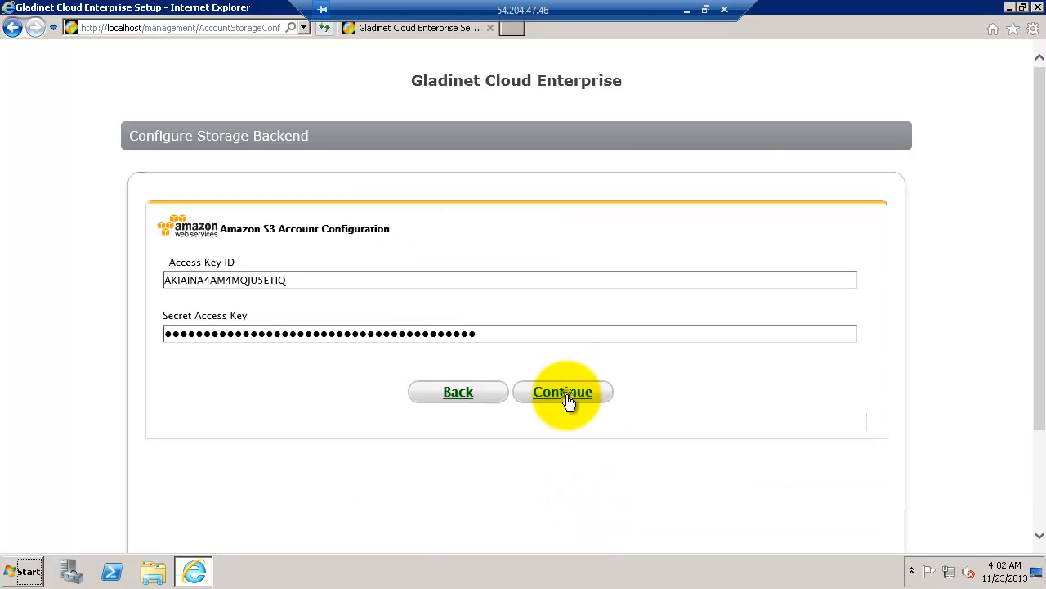
click(567, 396)
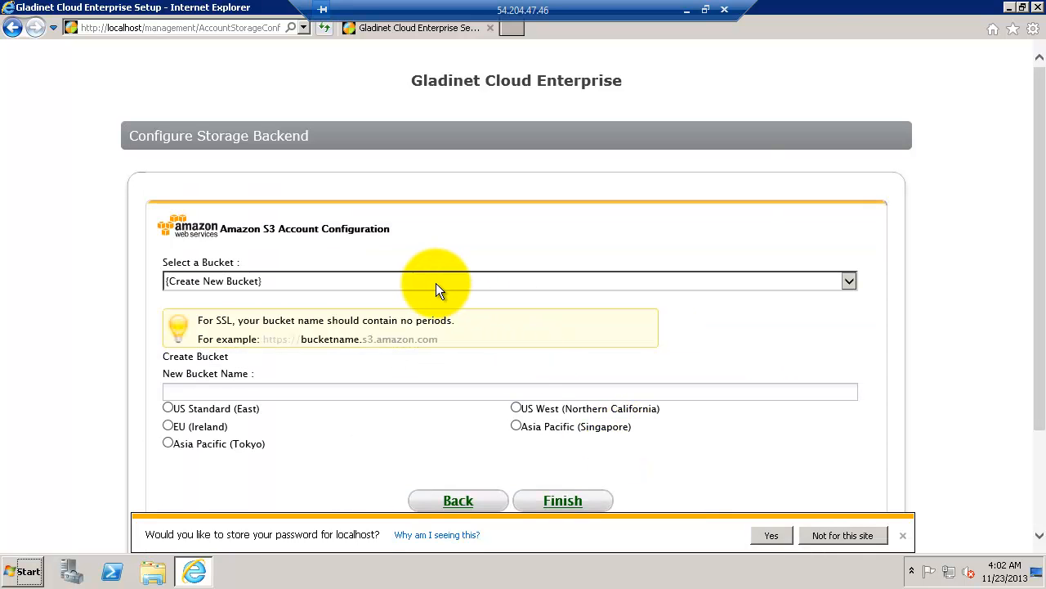
Select bucket gladinettry1 and finish the storage setup.
click(437, 283)
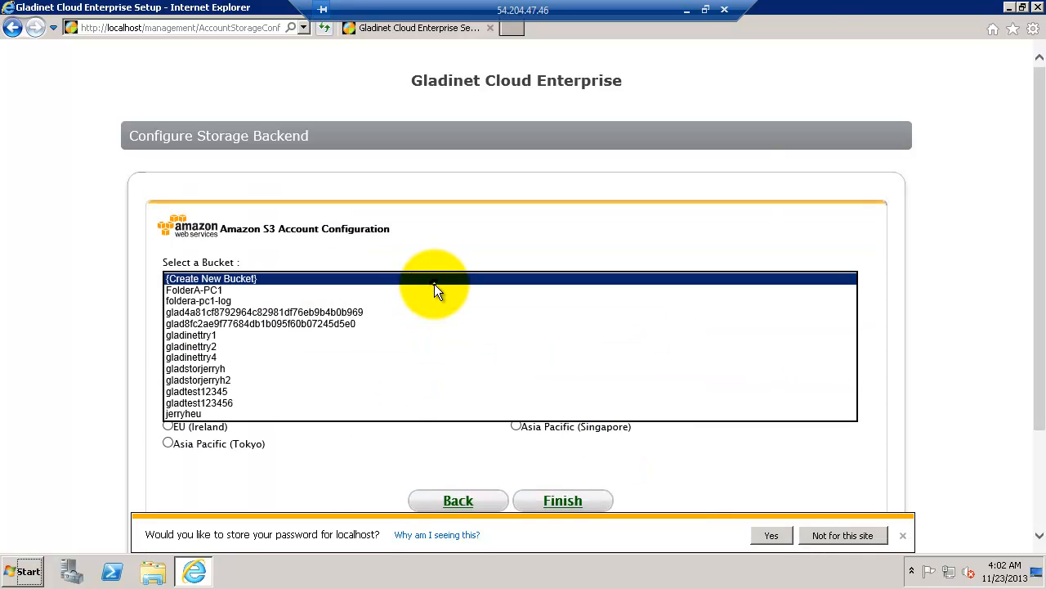
click(211, 334)
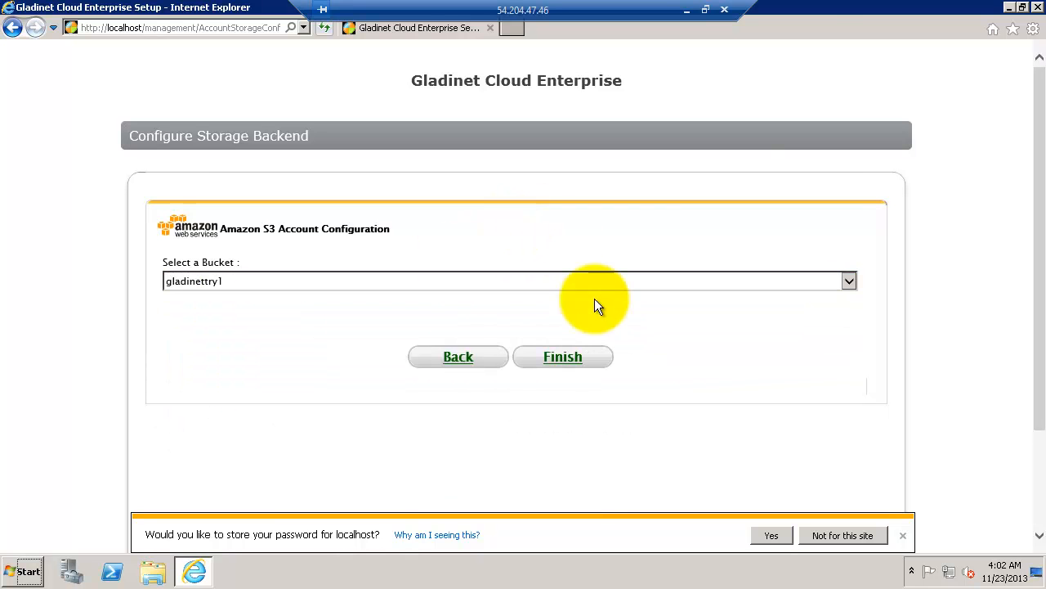
click(567, 360)
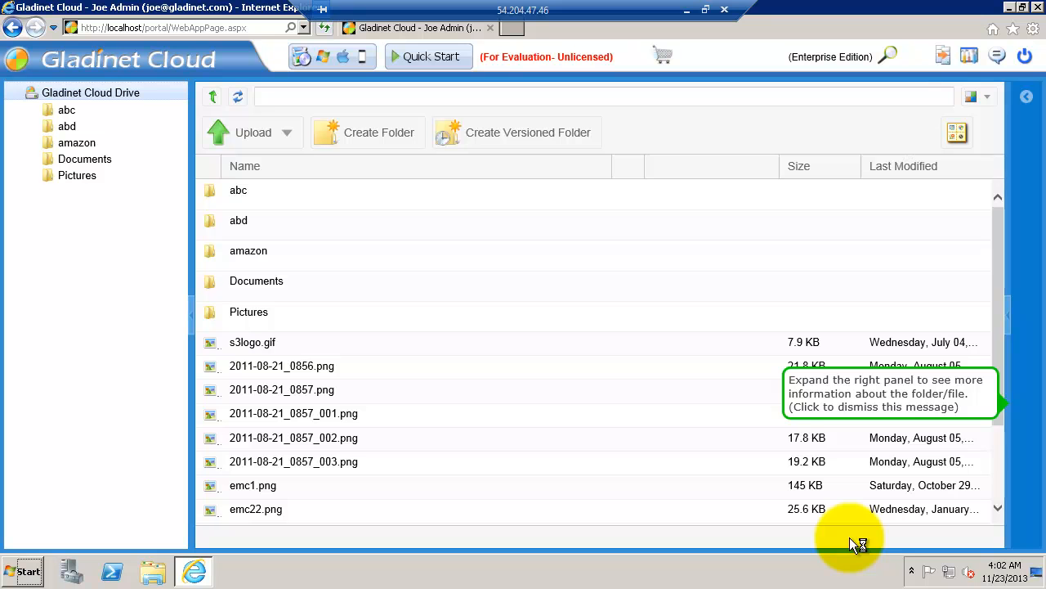
Dismiss the right-panel tip, expand the side information panel, then minimize the remote session.
click(904, 393)
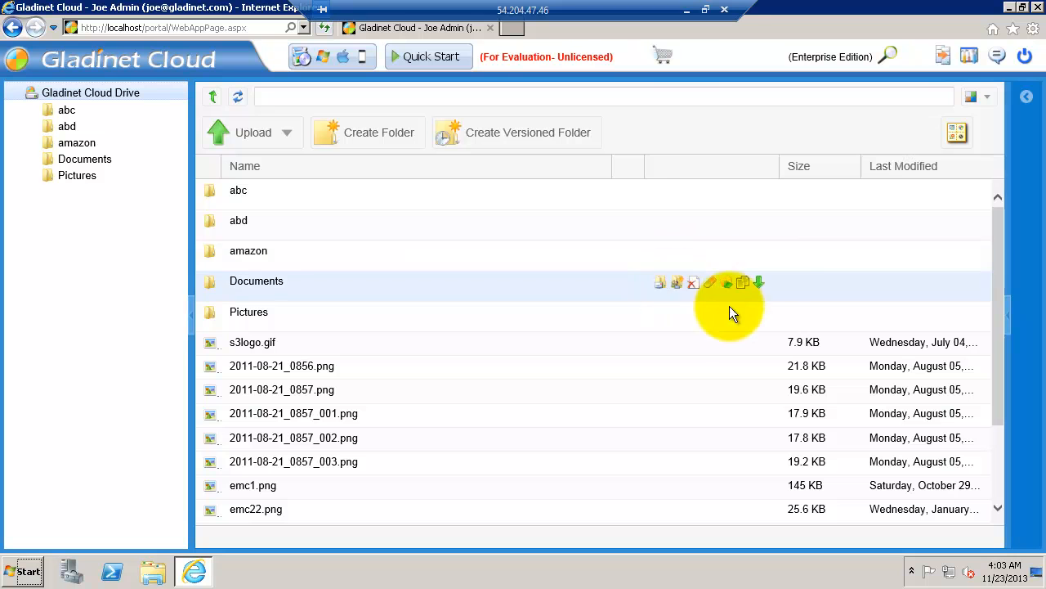
drag(999, 236, 999, 214)
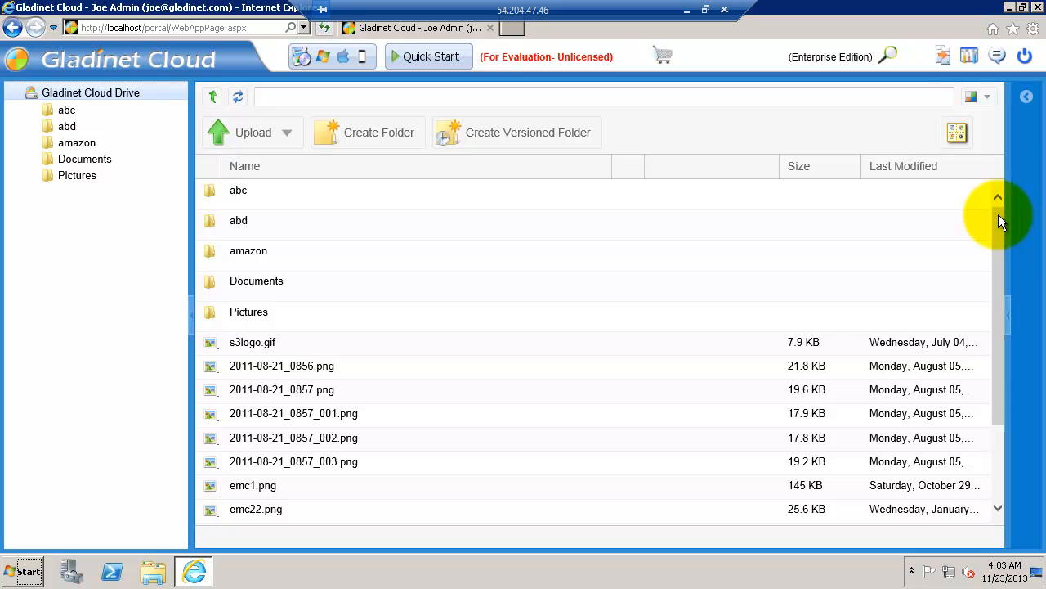
click(1029, 98)
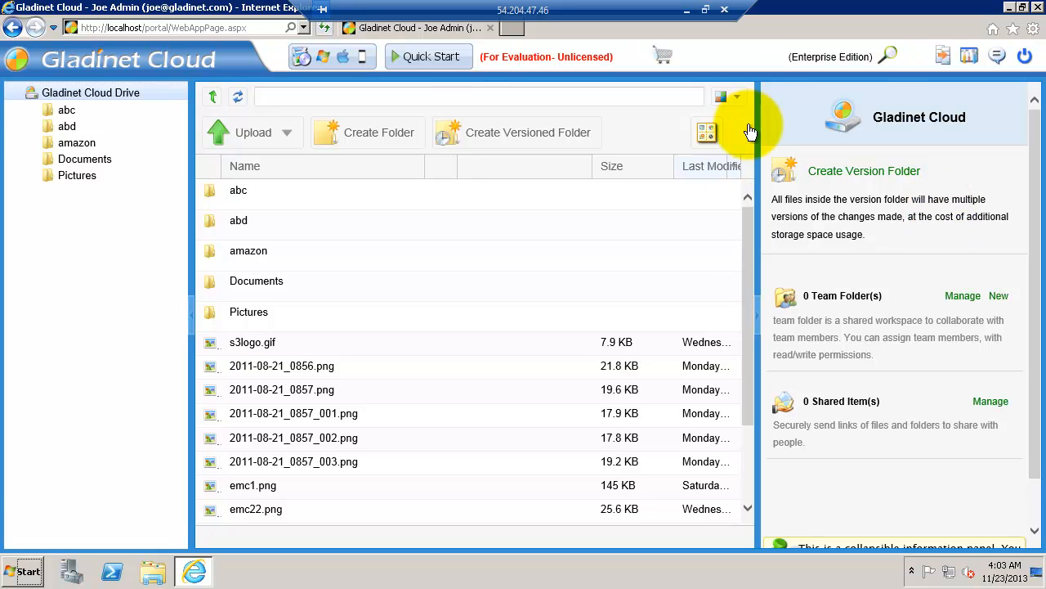
click(689, 15)
mouse_move(857, 578)
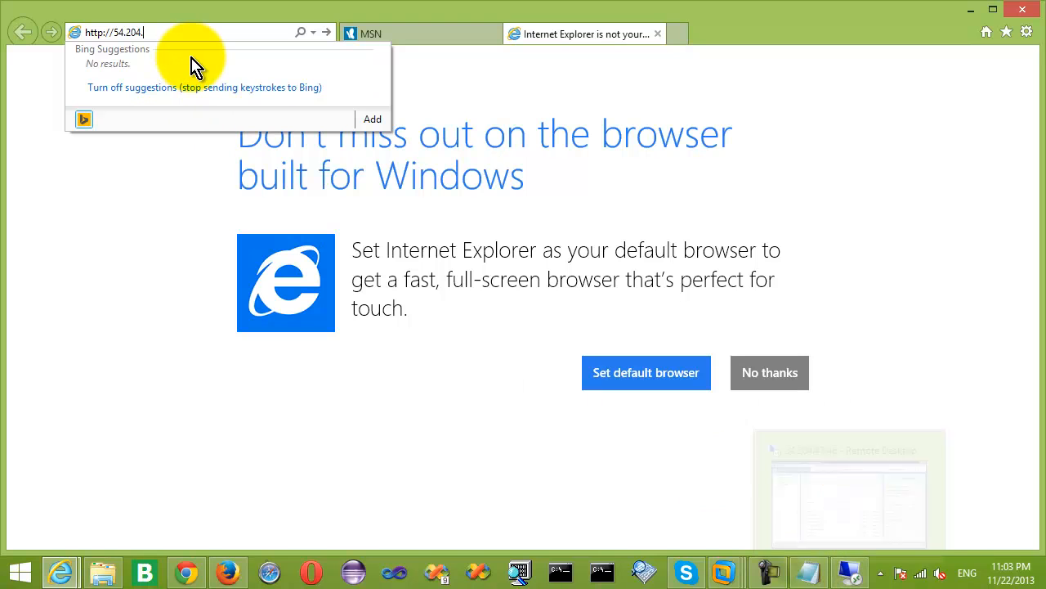
text(47.4)
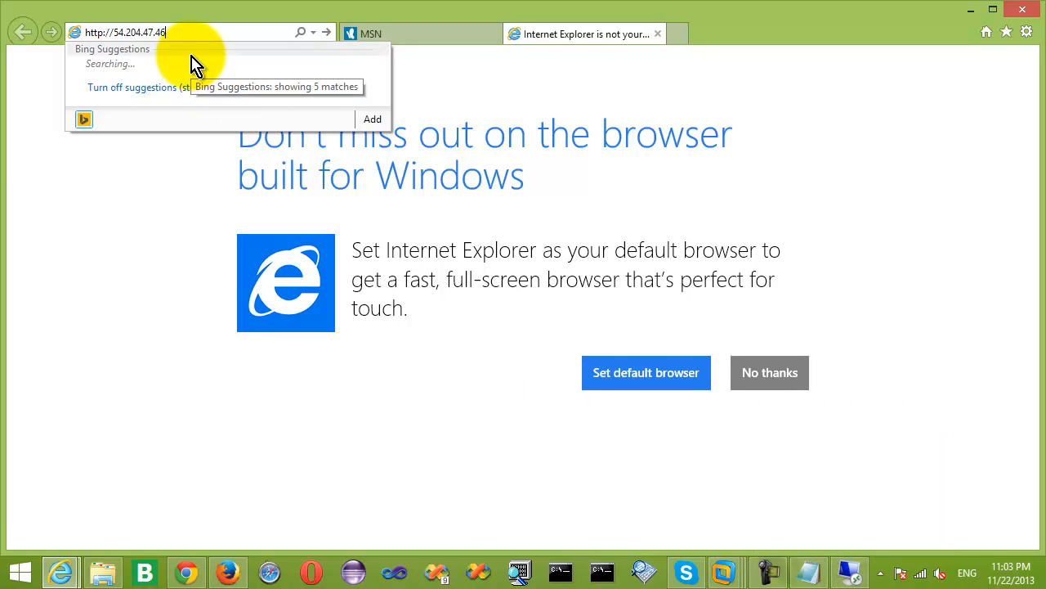
text(6)
key(Return)
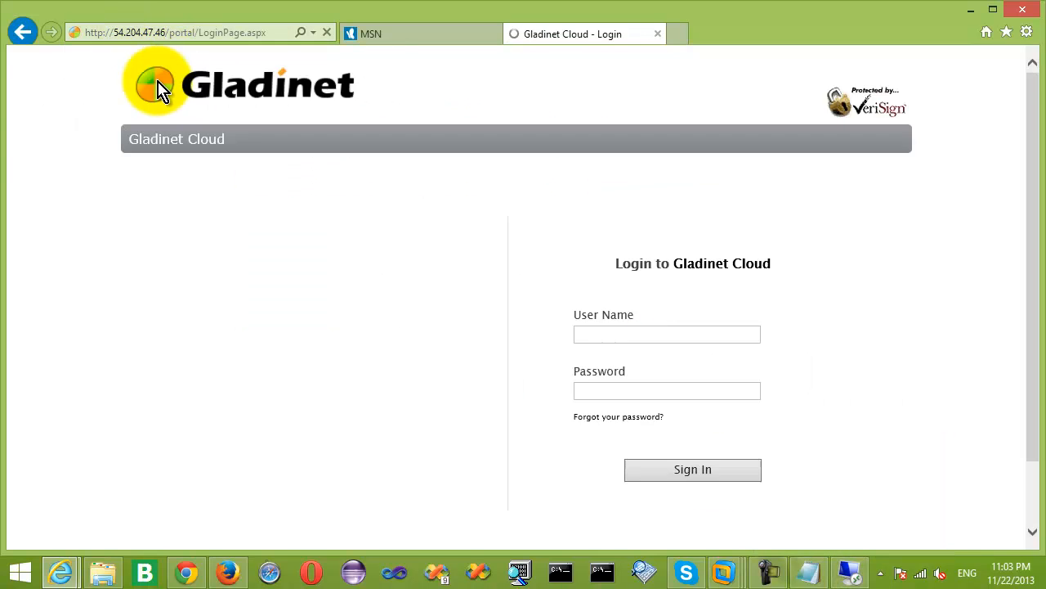
click(598, 333)
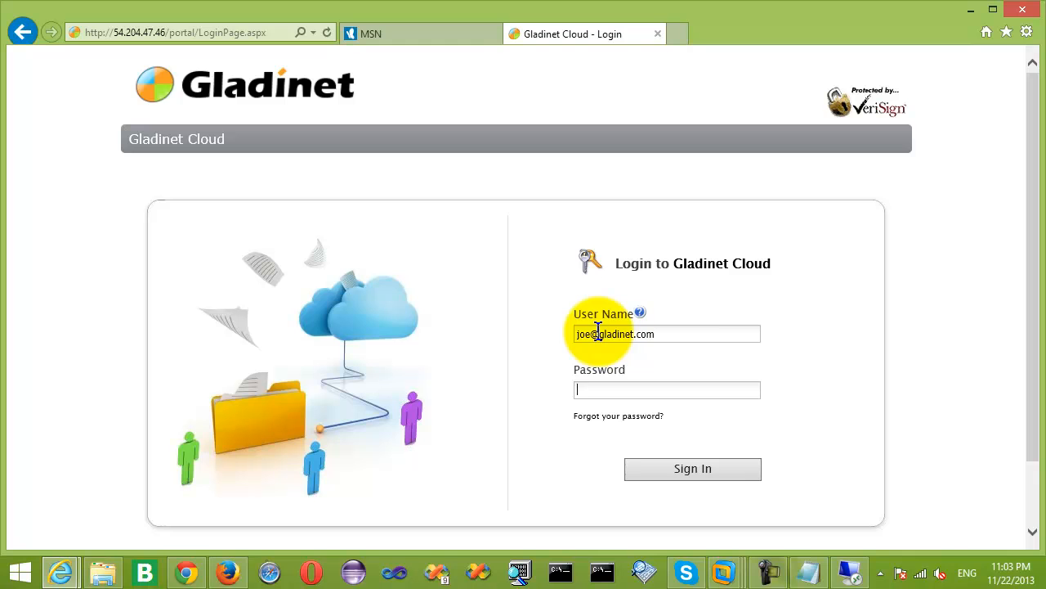
text(12)
click(695, 471)
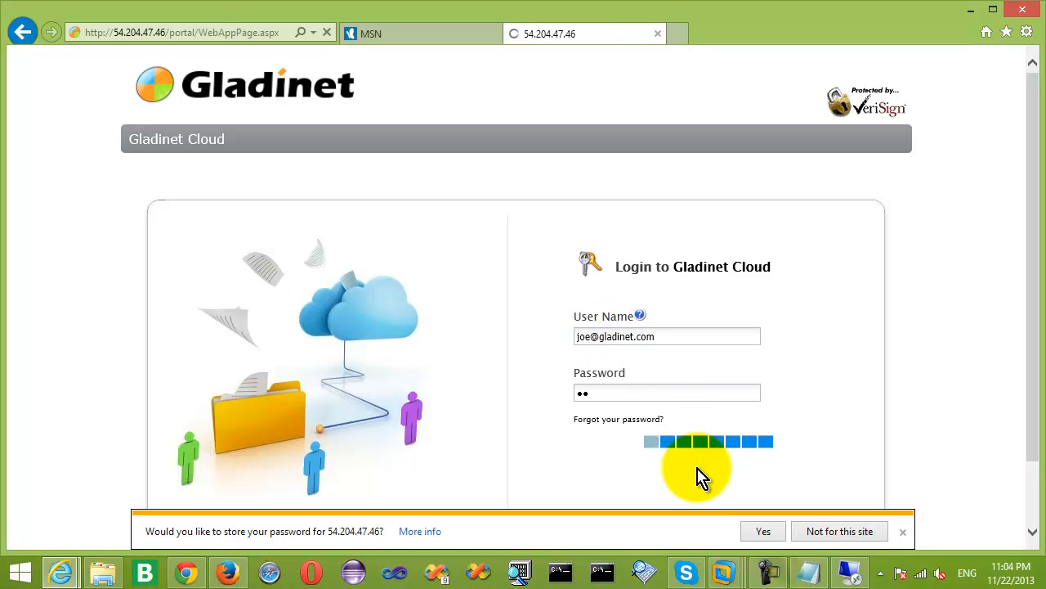
click(840, 532)
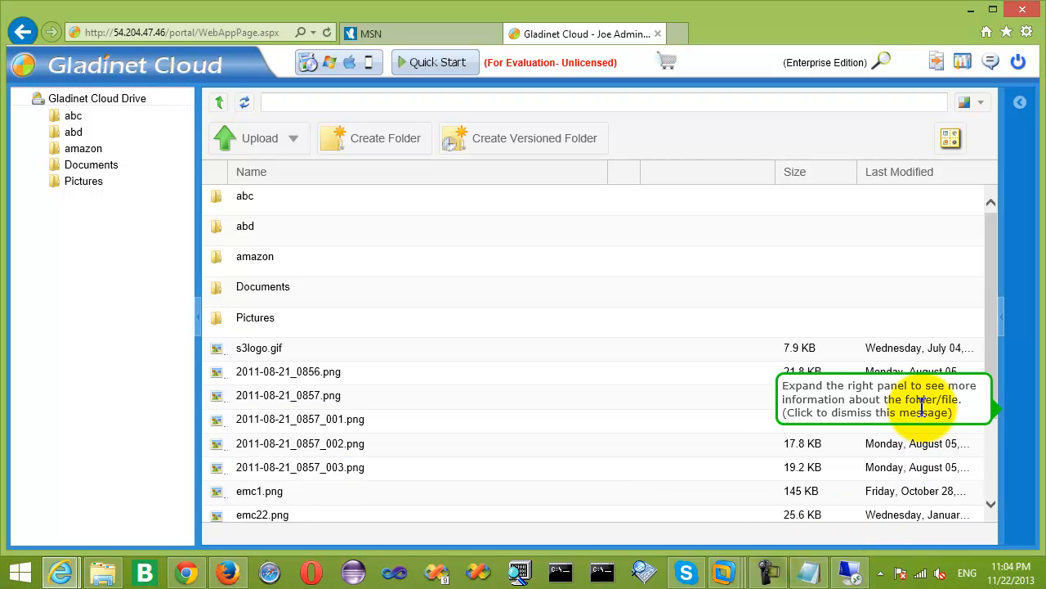
click(922, 406)
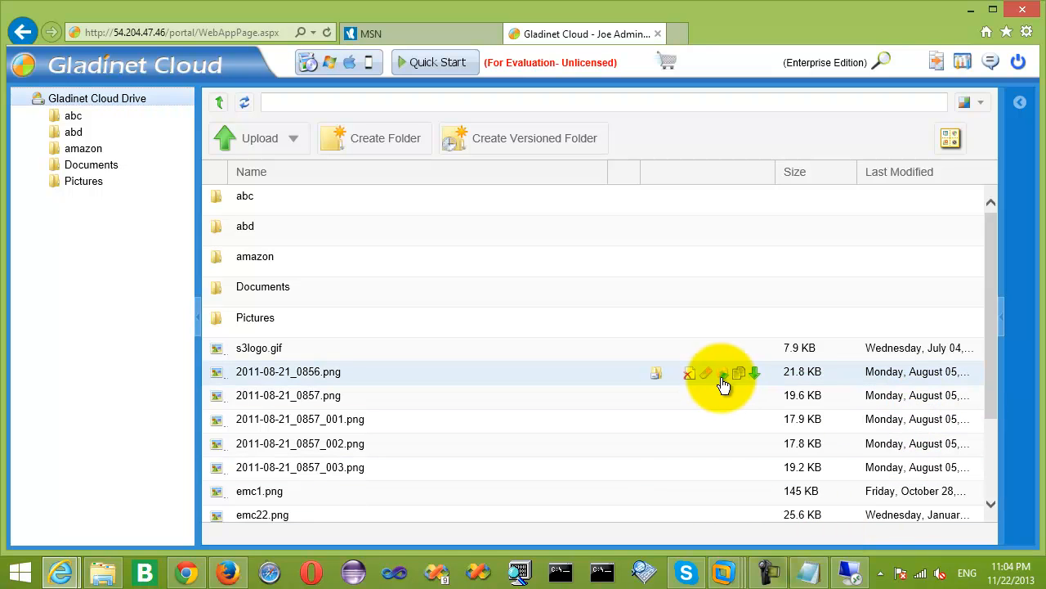
scroll(630, 439, down, 3)
scroll(586, 452, up, 3)
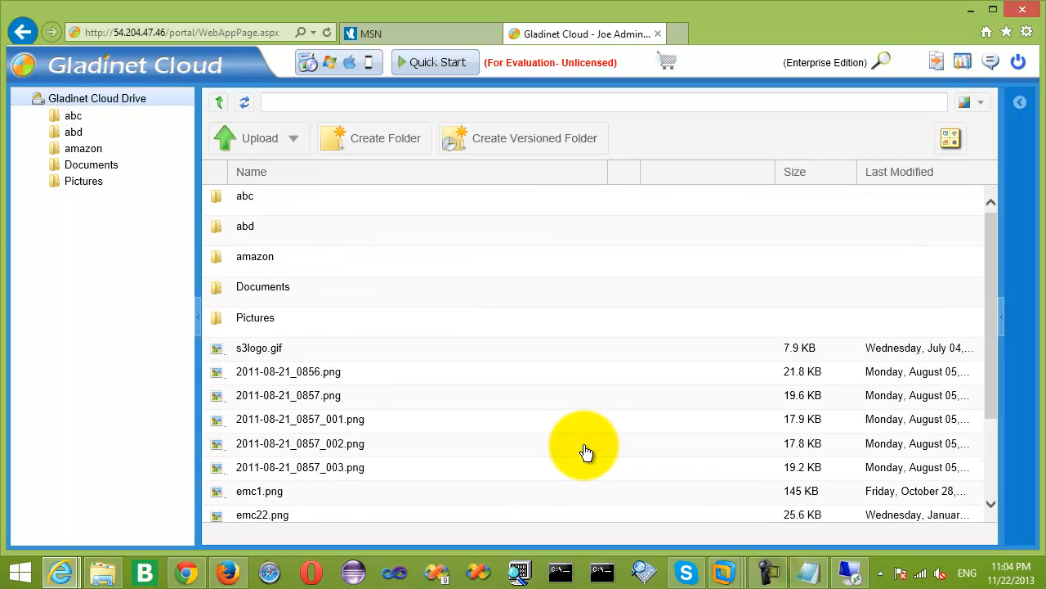
scroll(586, 452, down, 3)
scroll(584, 450, up, 3)
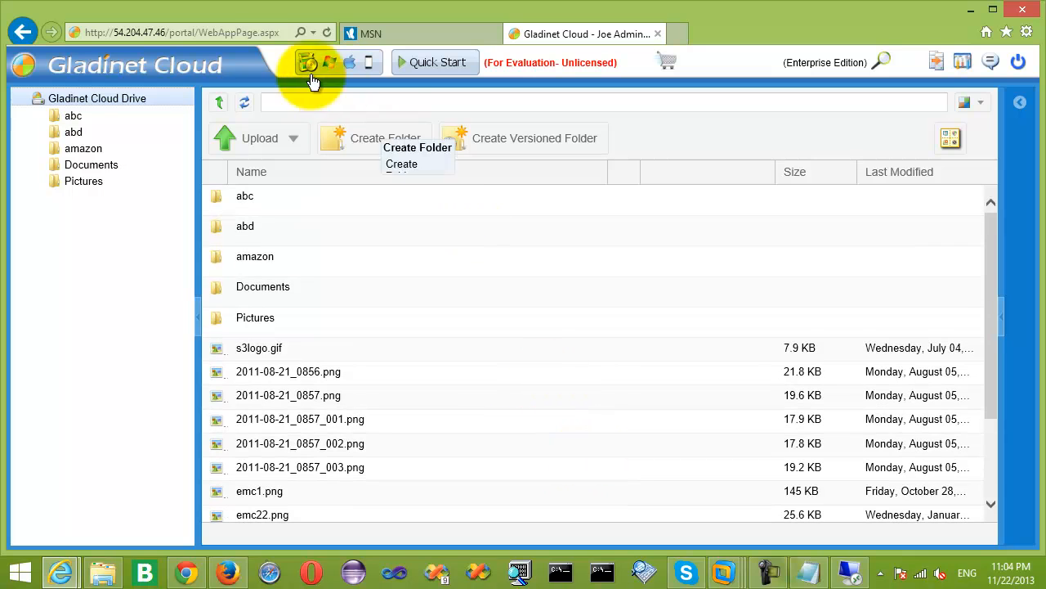
click(163, 33)
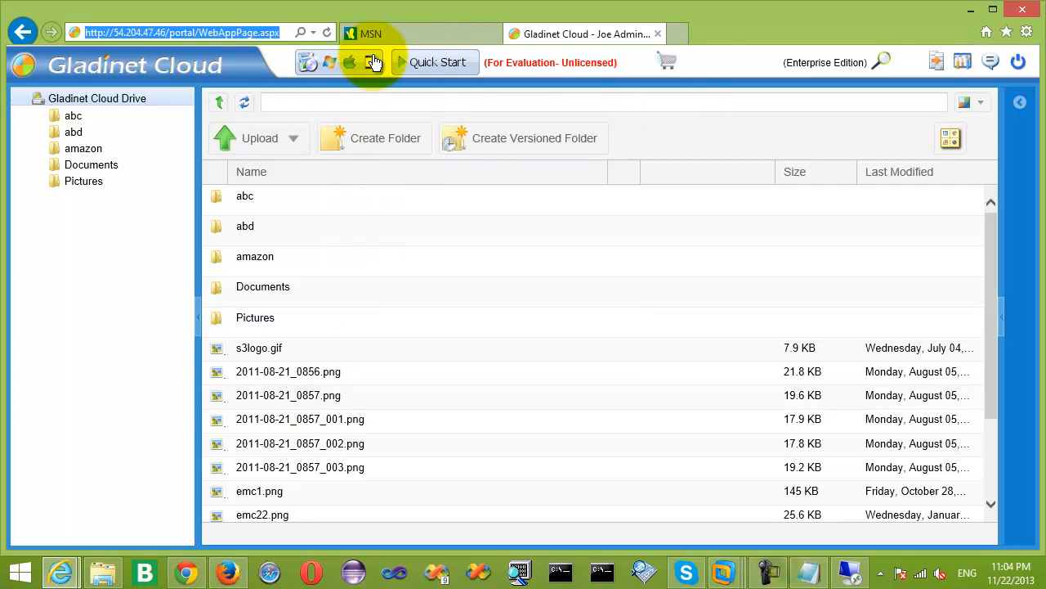
click(327, 63)
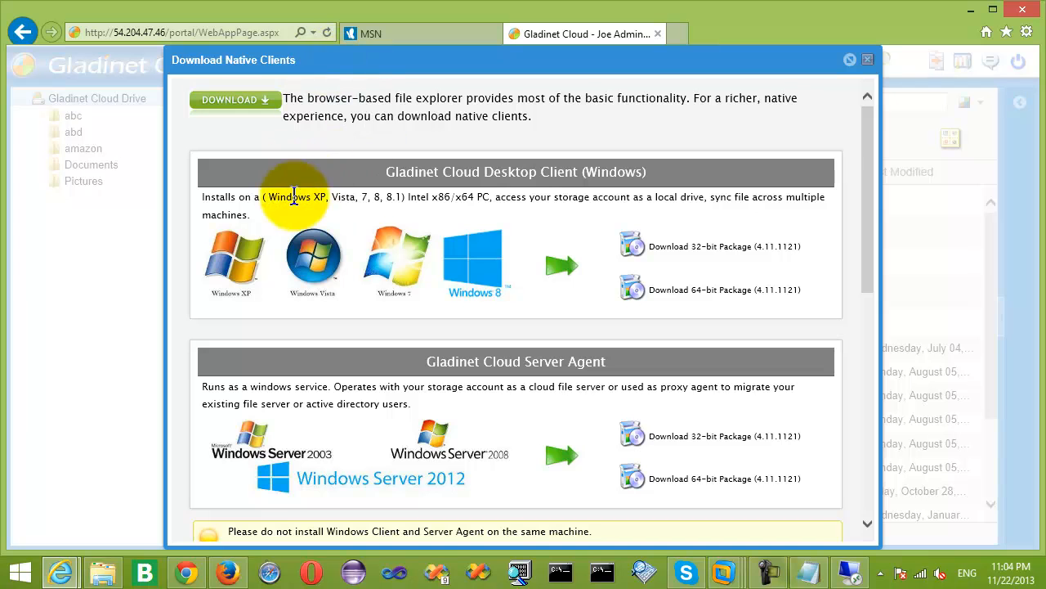
drag(871, 169, 855, 388)
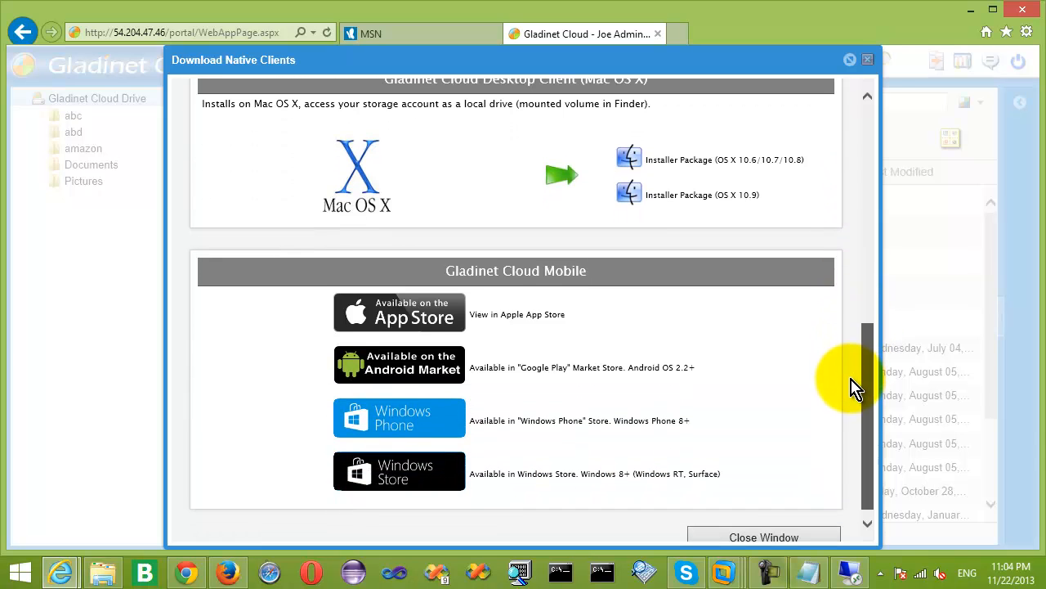
click(867, 61)
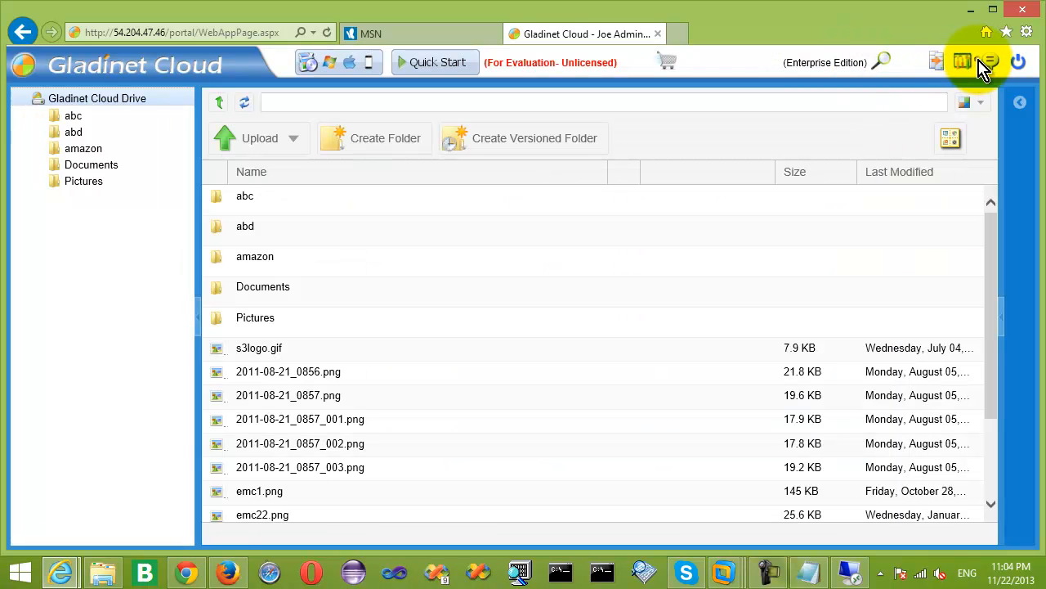
Review the admin management dashboard and its Team Folders entry, then restore the remote desktop session.
click(967, 62)
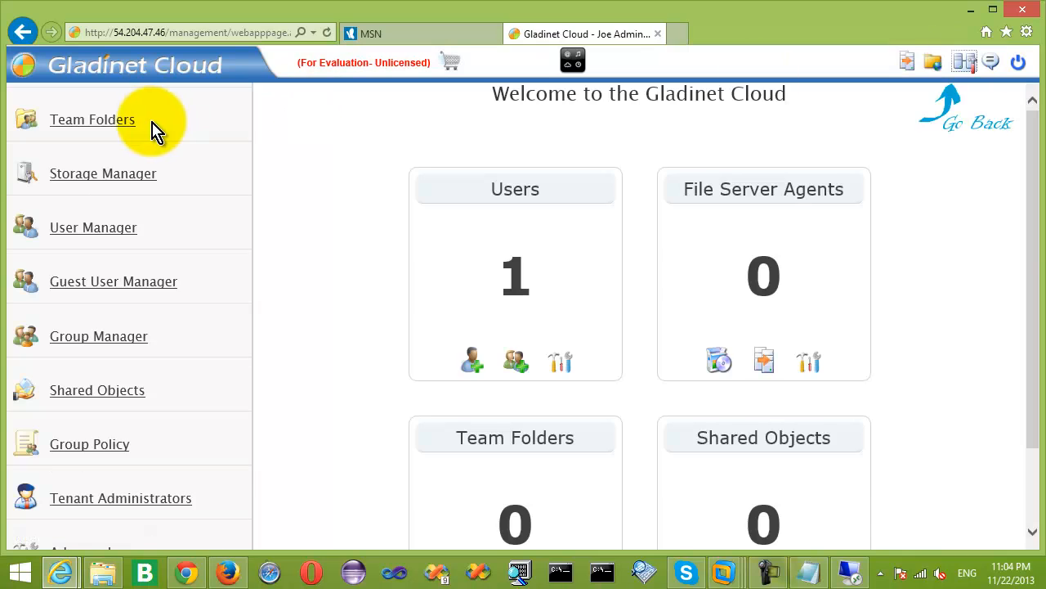
double_click(97, 121)
drag(88, 135, 56, 122)
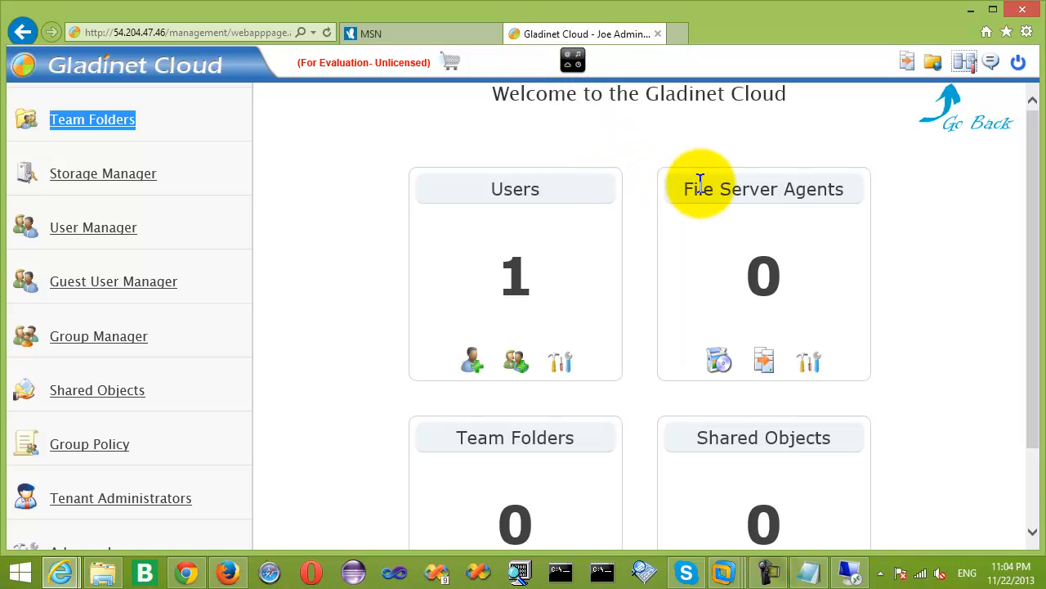
click(571, 62)
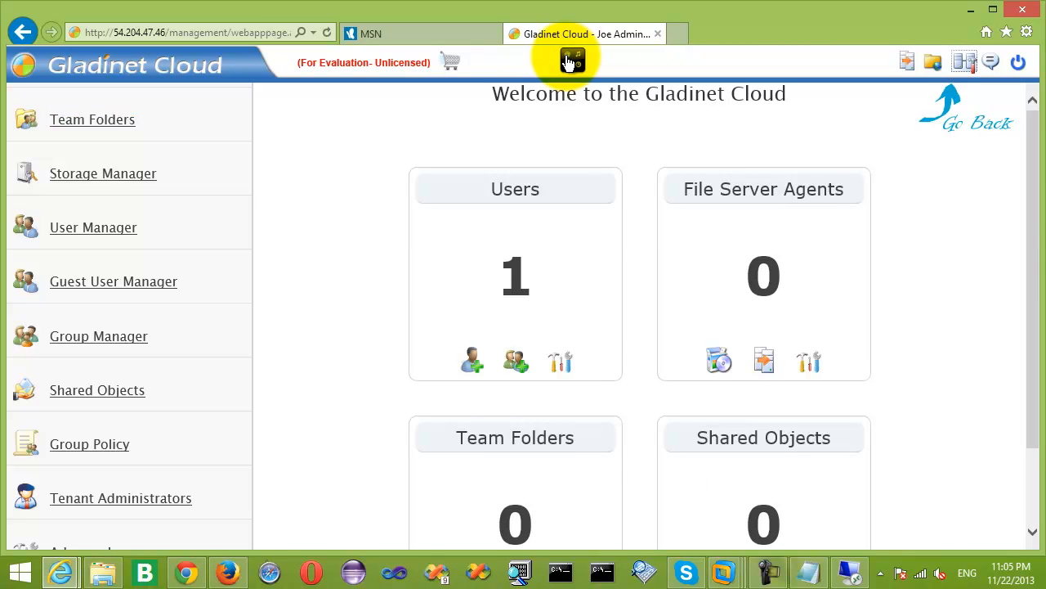
drag(1039, 187, 1043, 291)
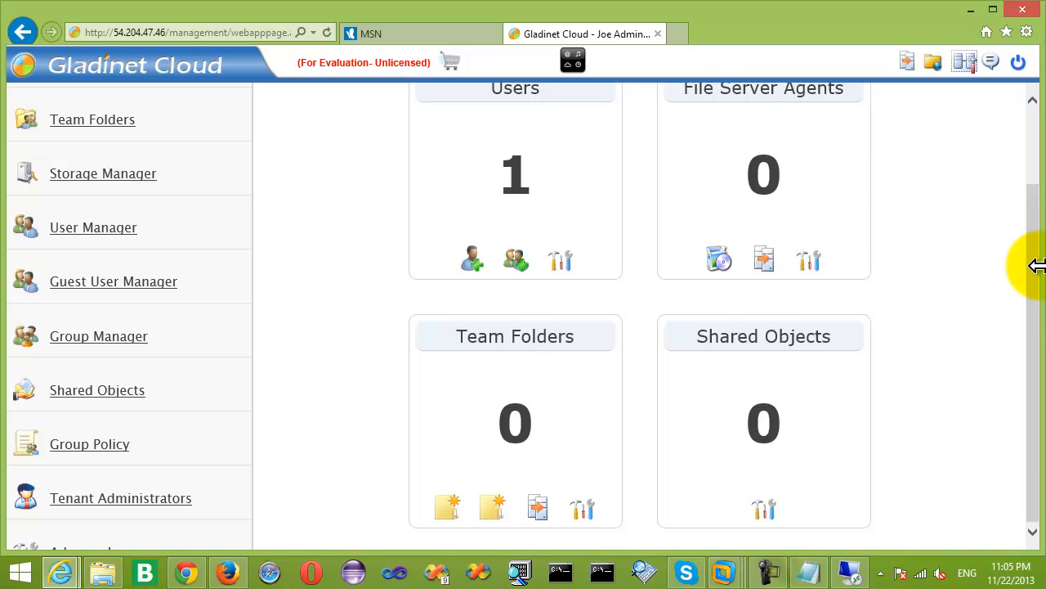
drag(1030, 245, 1038, 187)
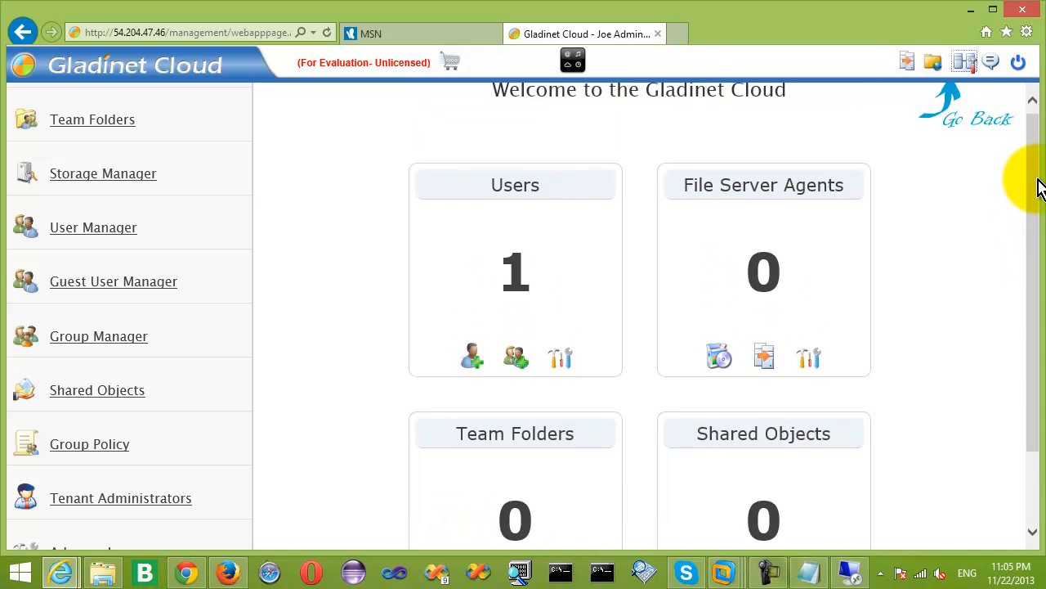
click(850, 570)
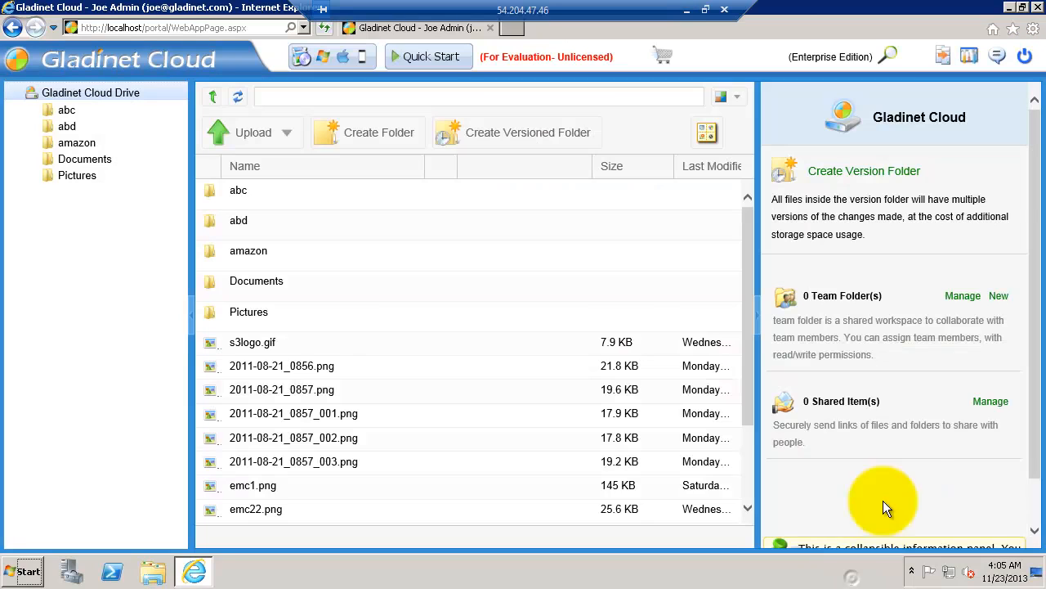